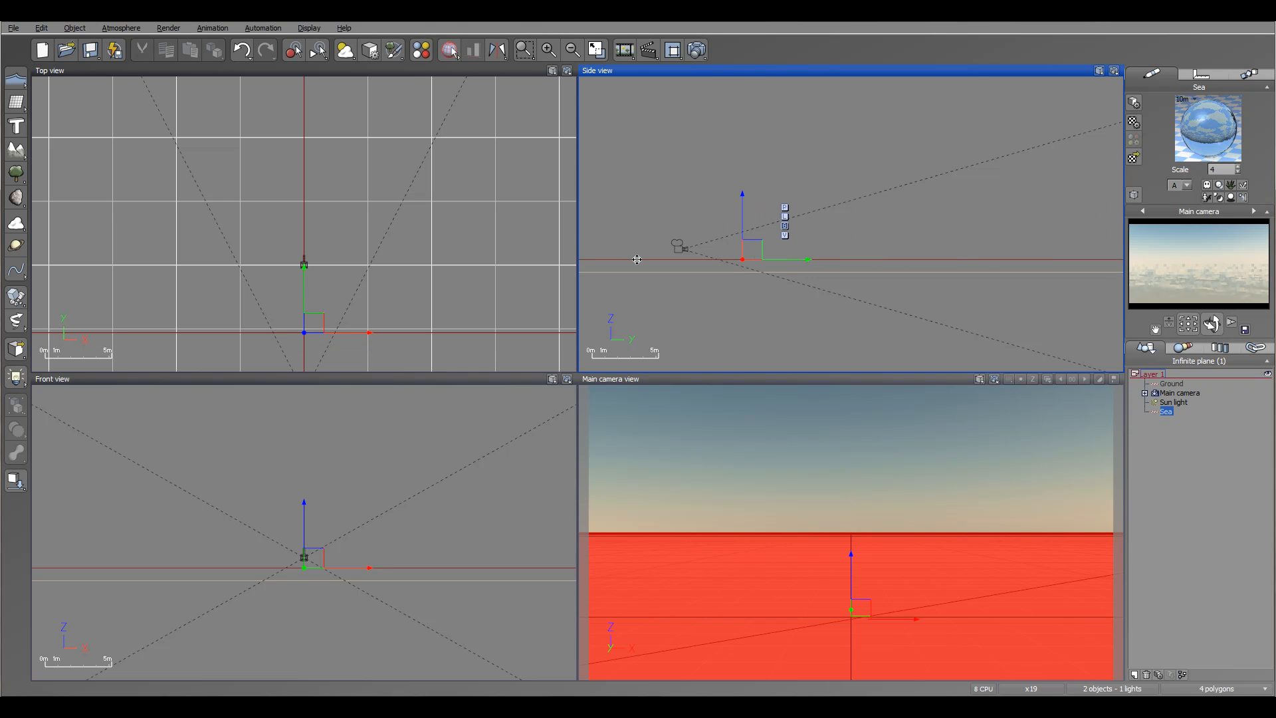
- Open the Edit Object options of the Sea water surface
right_click_drag(810, 256, 843, 259)
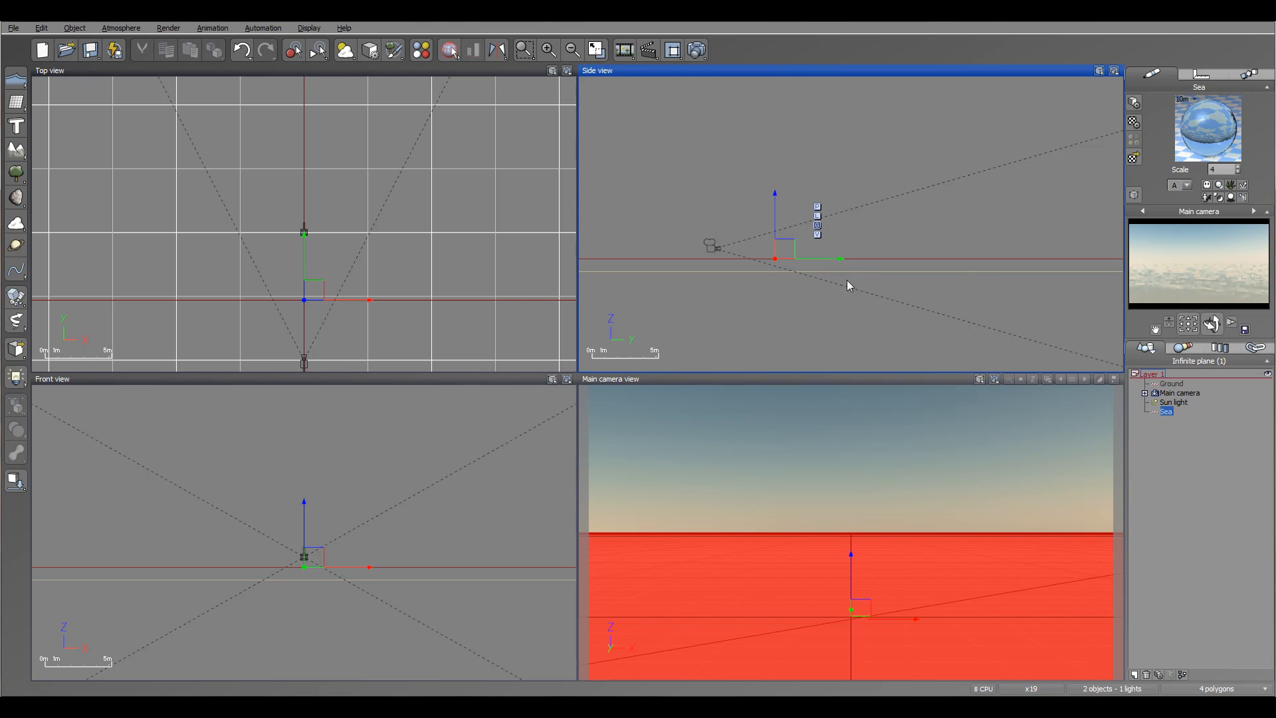
right_click_drag(971, 250, 947, 257)
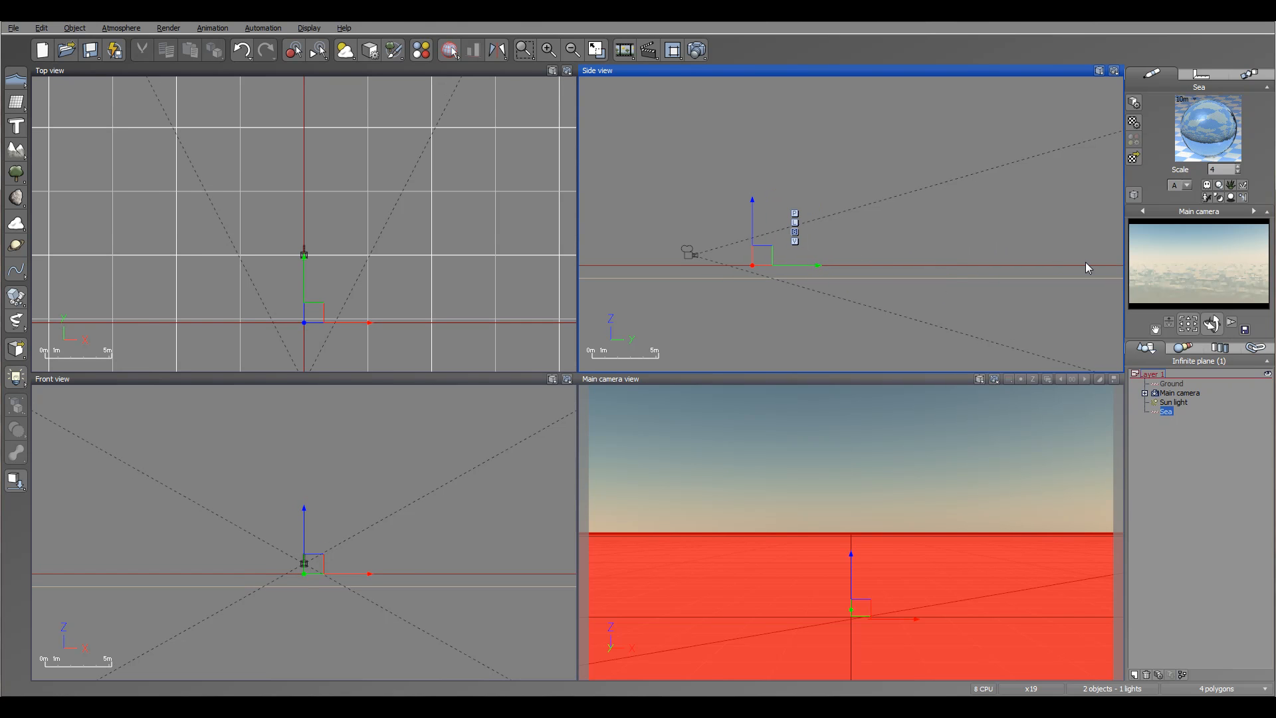
left_click(1165, 412)
right_click(1166, 412)
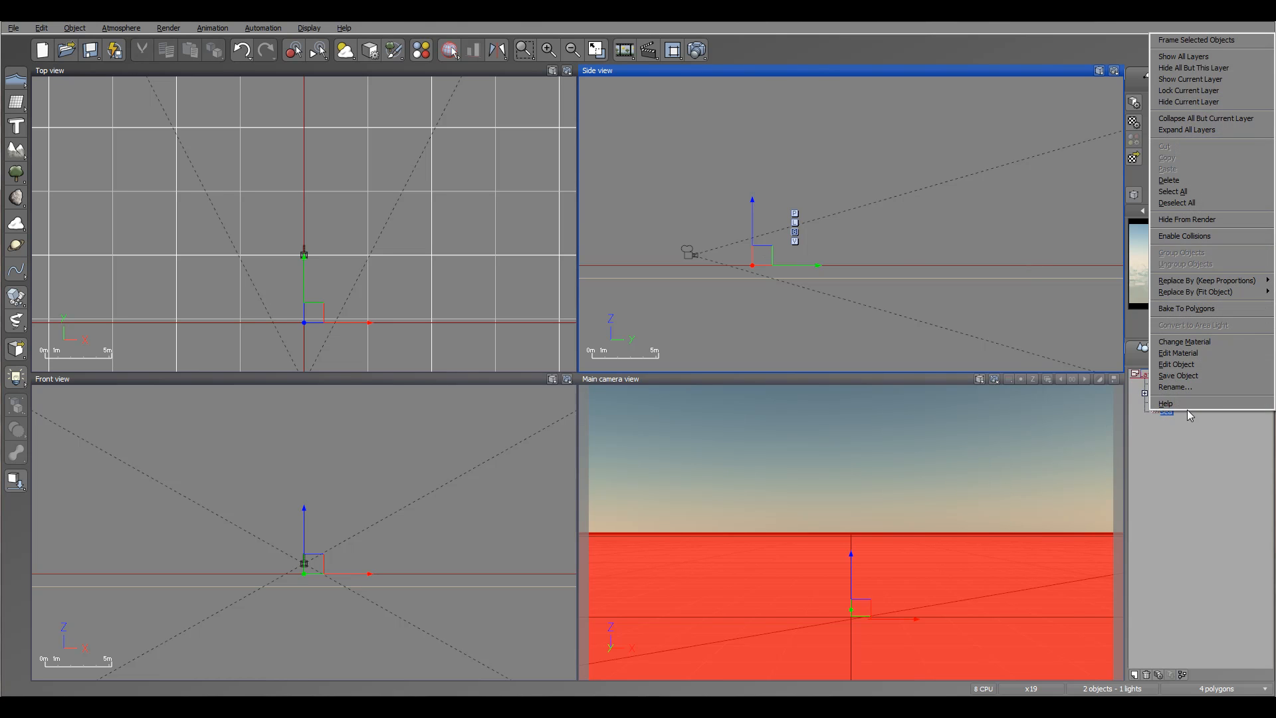
left_click(1201, 365)
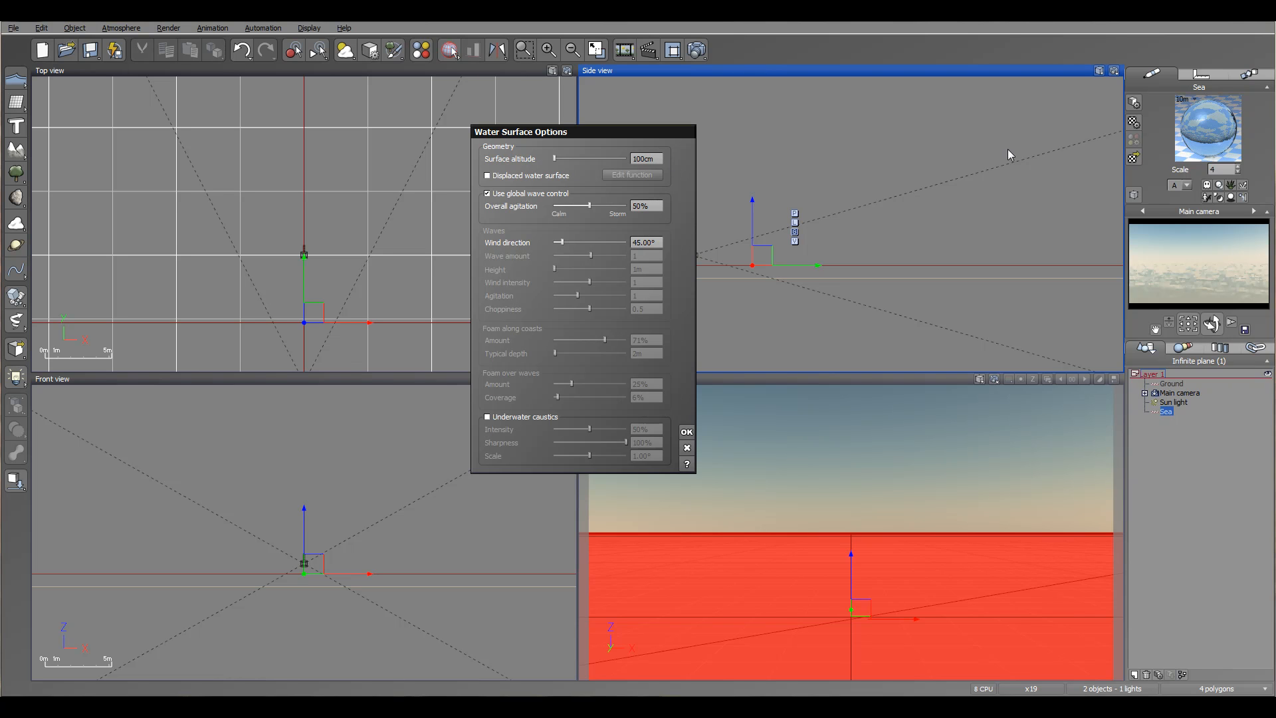
- Check the Sea's position values in the object properties, then return to its material preview
left_click(1200, 77)
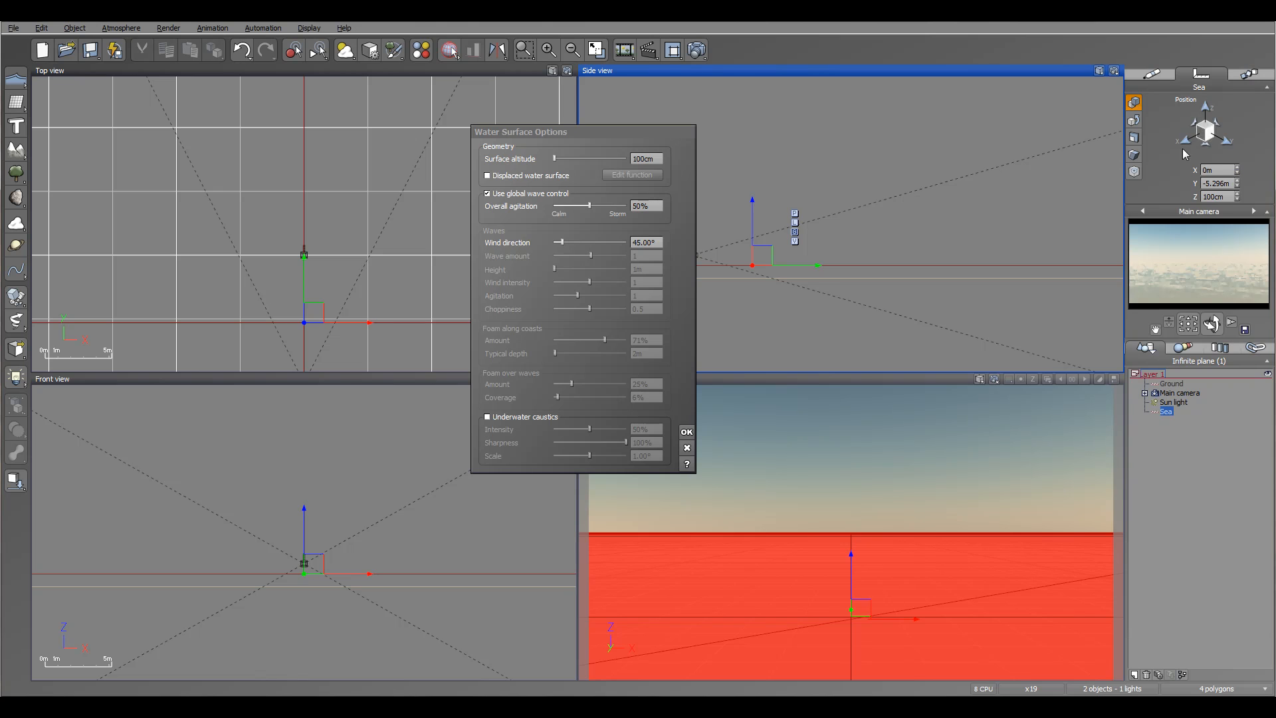
left_click(1154, 73)
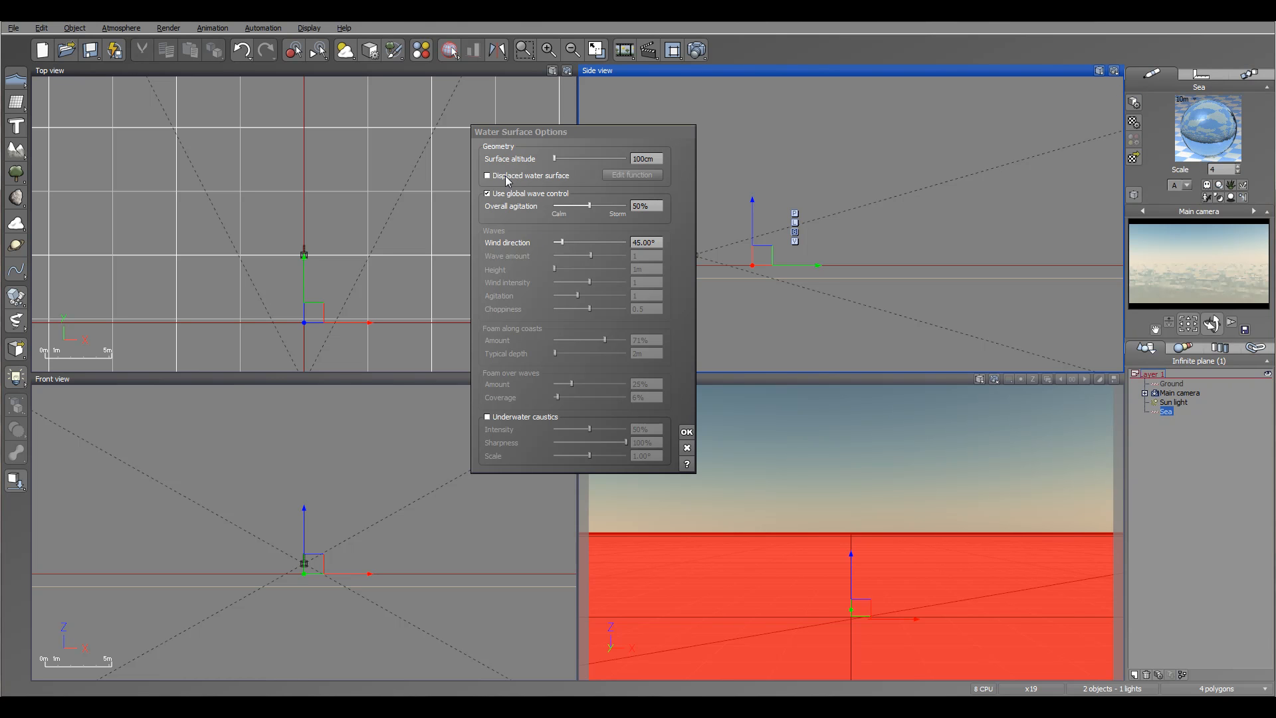
right_click_drag(898, 207, 969, 208)
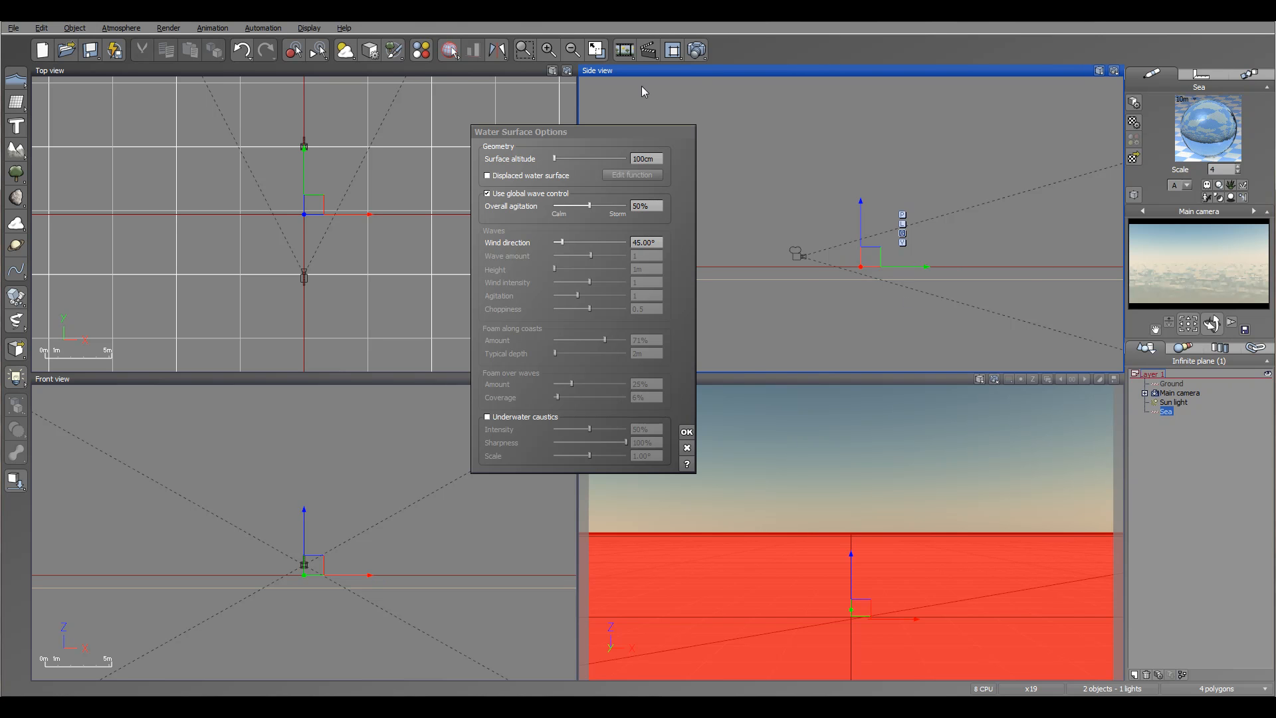
- Render a preview of the sea scene to screen, then close the post-render options and render display
left_click(696, 51)
left_click(432, 322)
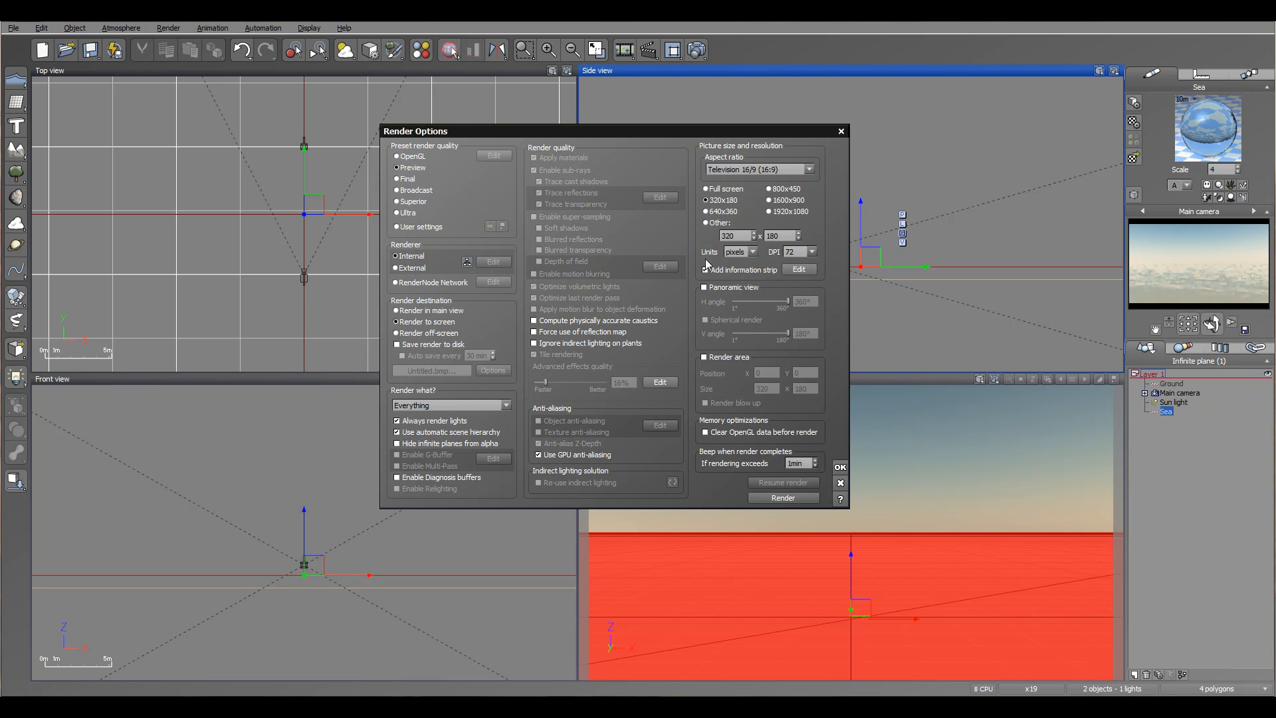
left_click(840, 467)
left_click(451, 51)
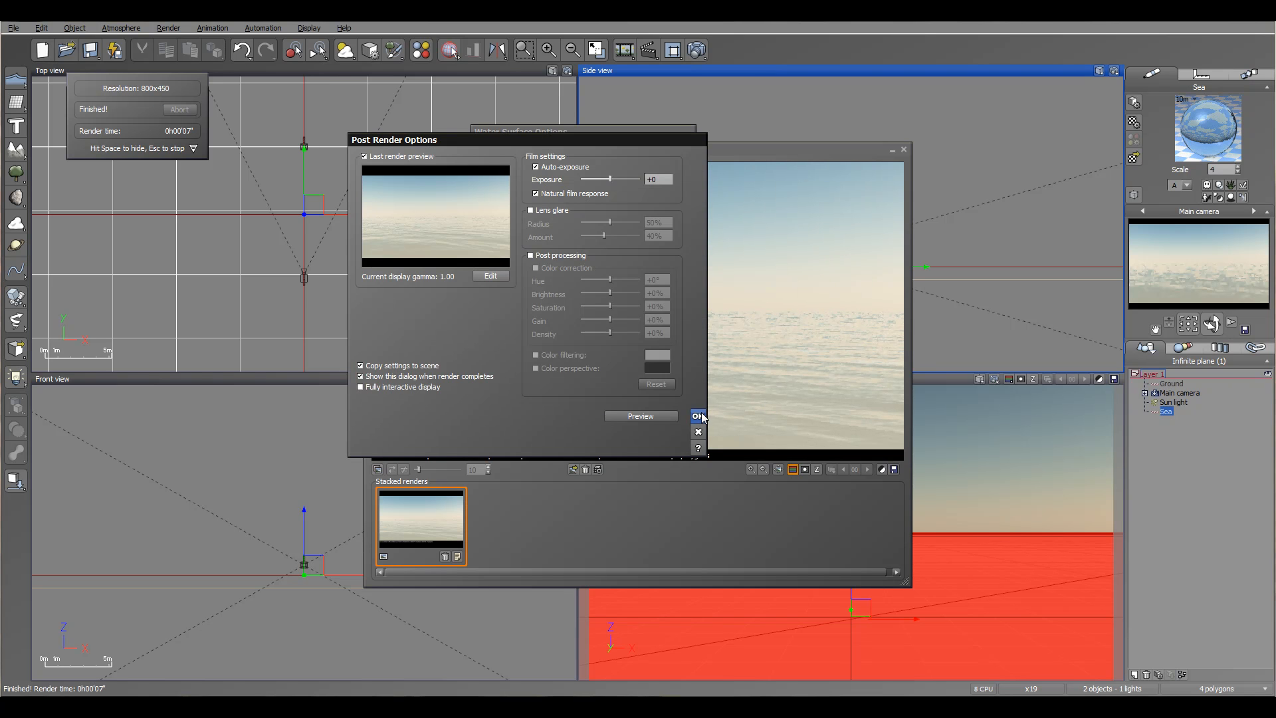
left_click(698, 416)
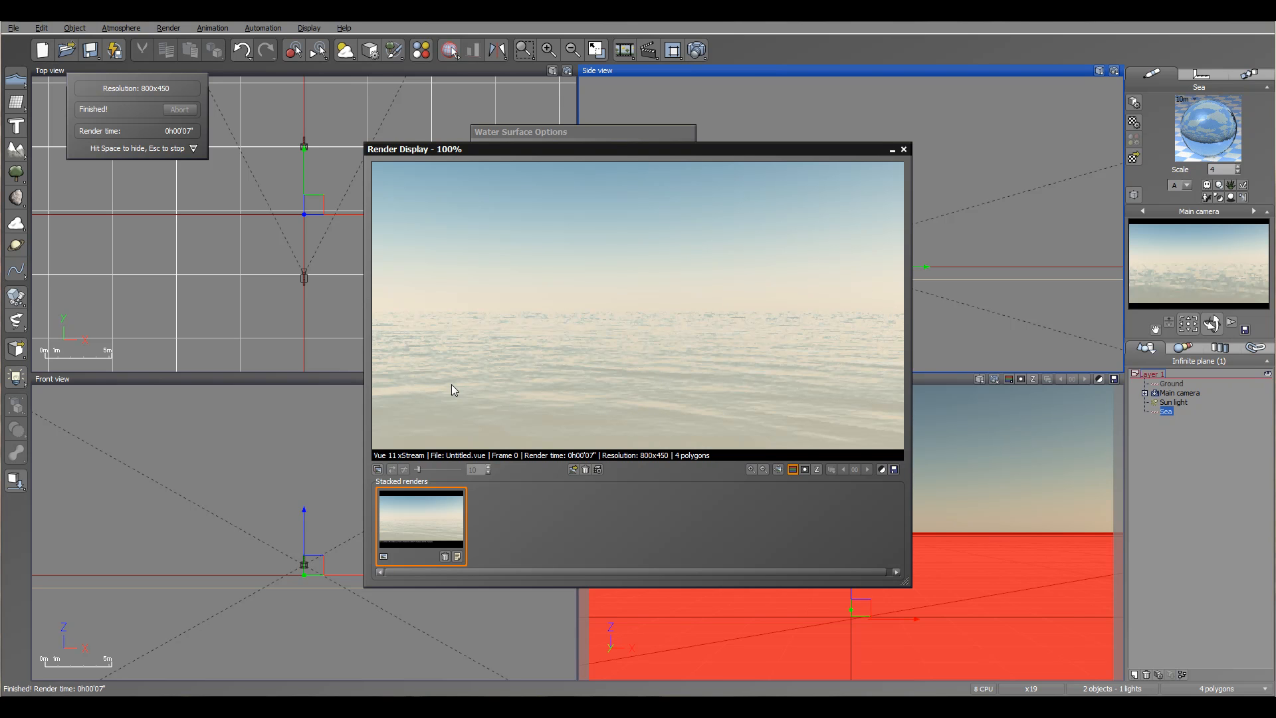
left_click(903, 150)
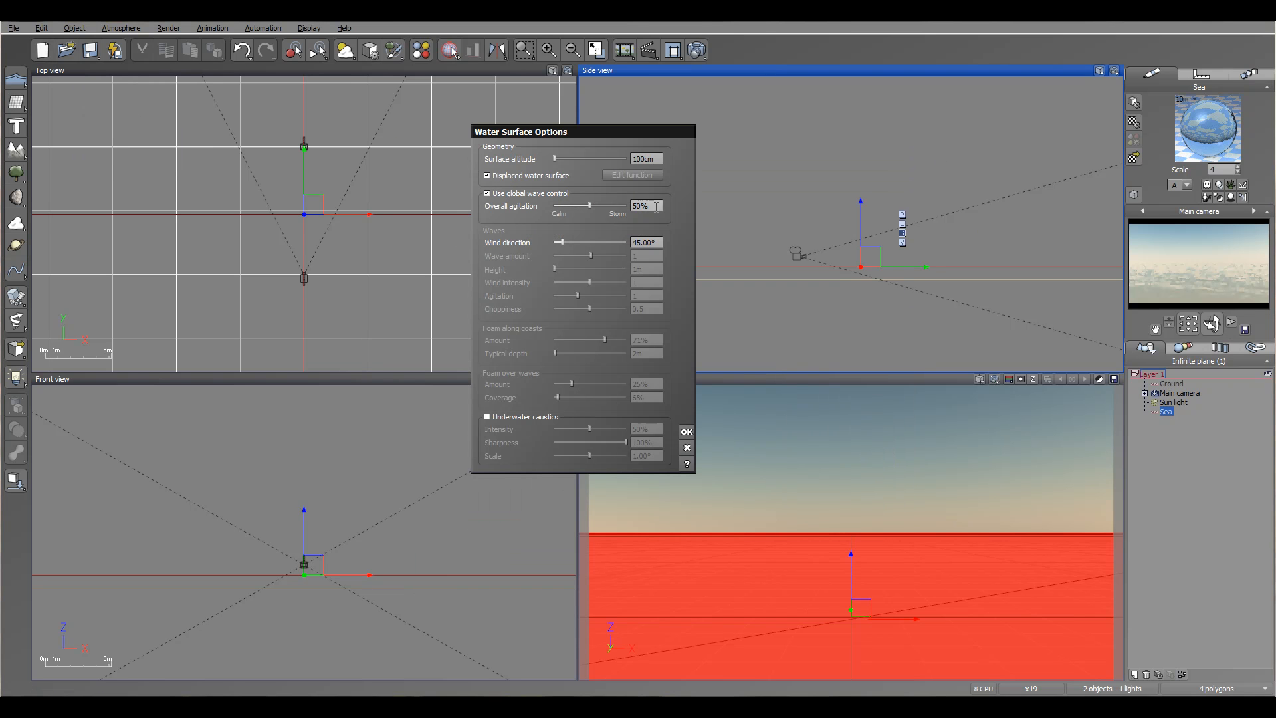
- Turn on Displaced water surface for the sea and close the Water Surface Options dialog
left_click(851, 179)
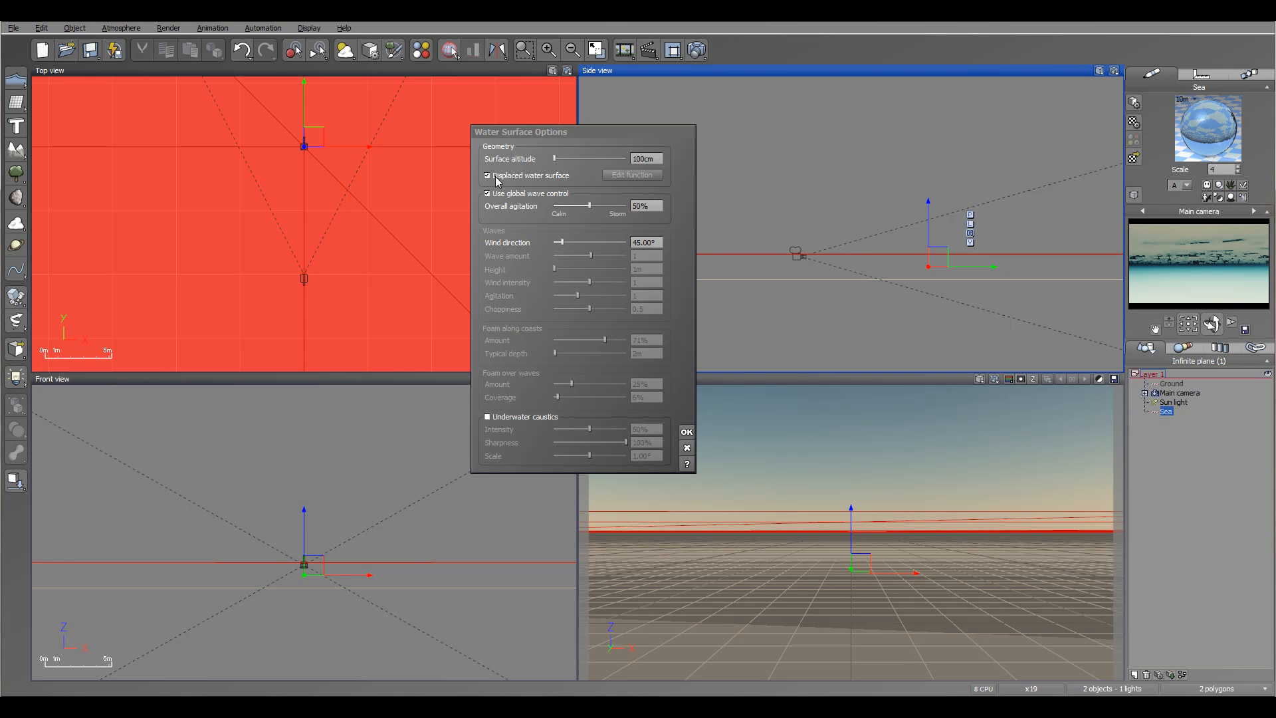
left_click(846, 202)
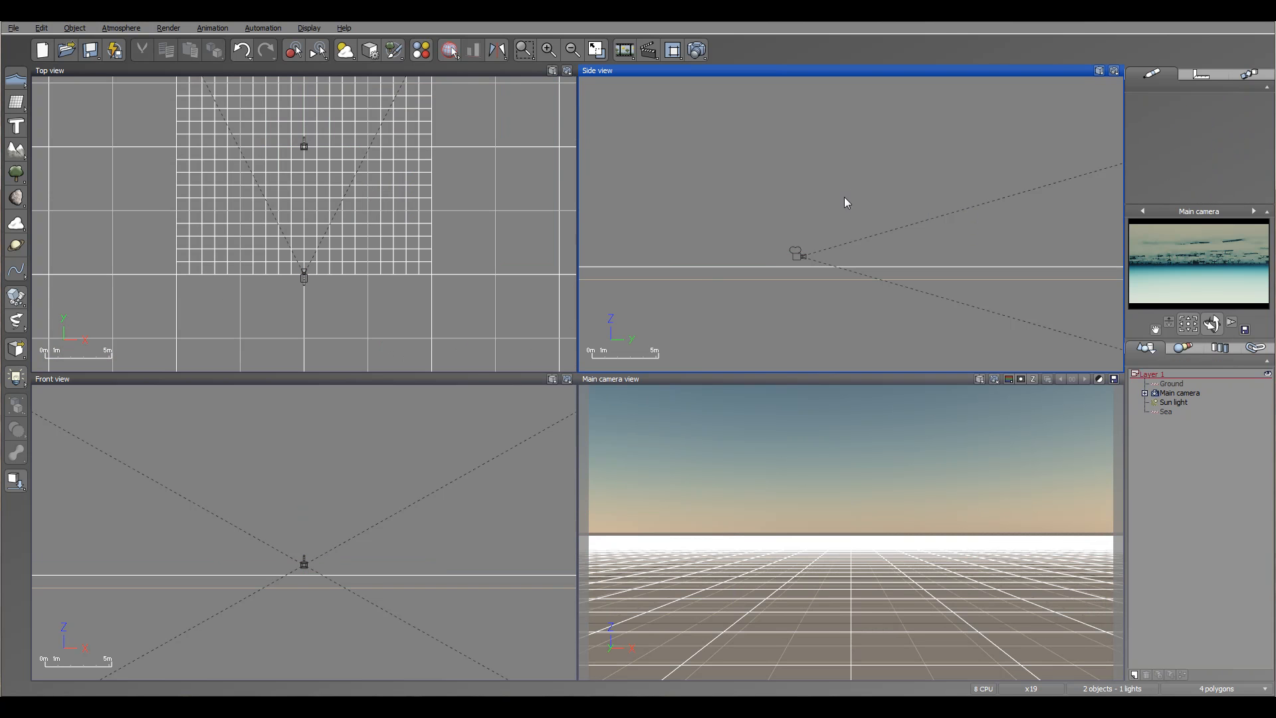
- Try setting the Sea's overall agitation to 46% and turning off Use global wave control
left_click(1166, 411)
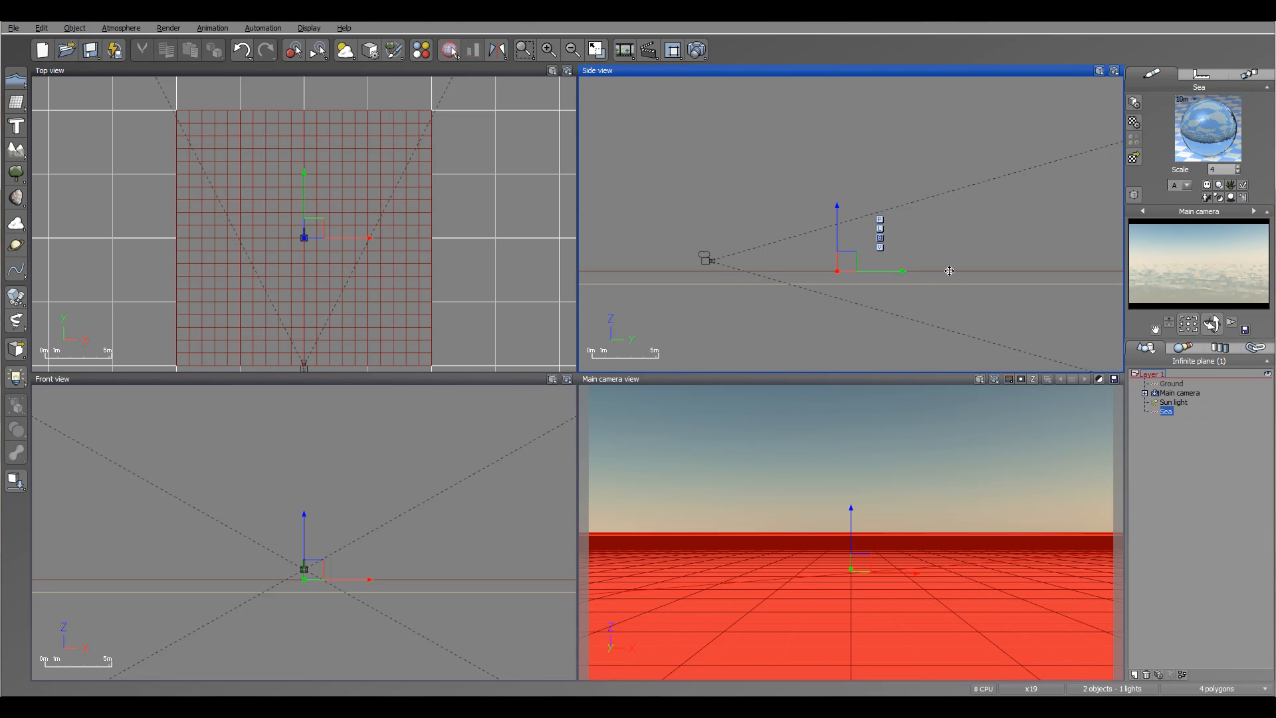
right_click(1172, 415)
left_click(1185, 362)
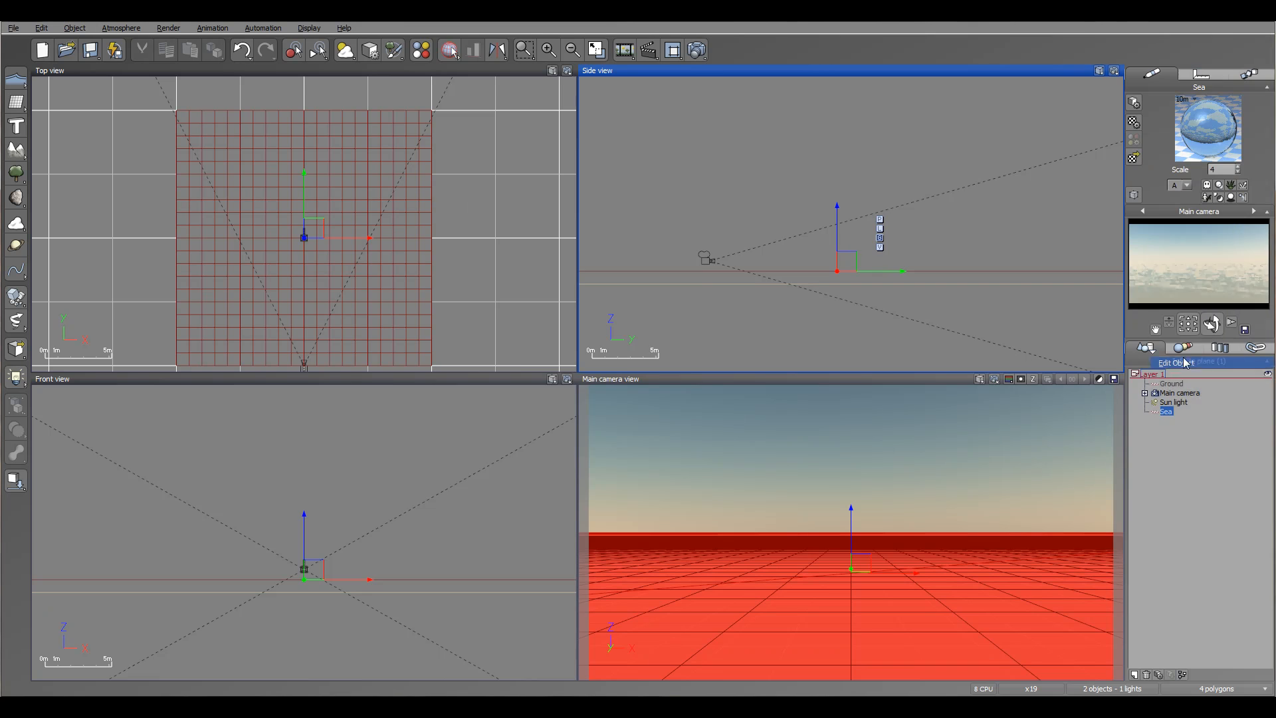
left_click_drag(568, 130, 557, 121)
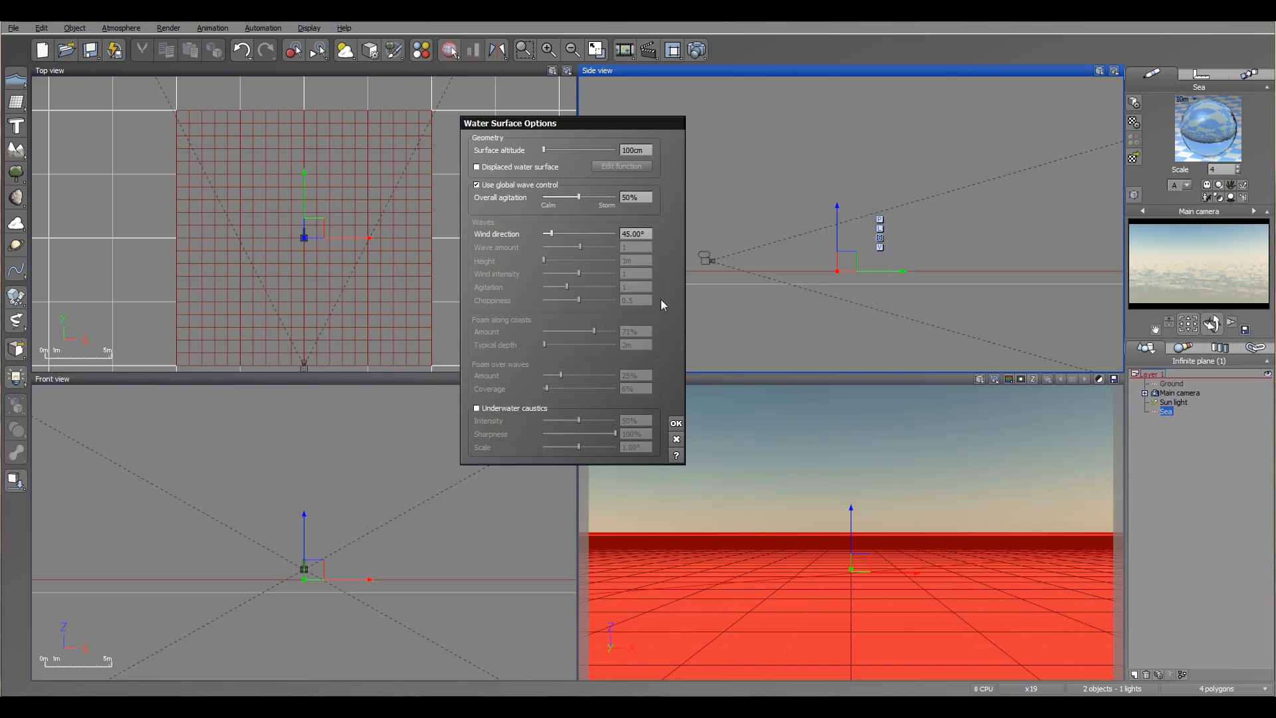
left_click_drag(579, 197, 598, 195)
right_click_drag(856, 196, 874, 216)
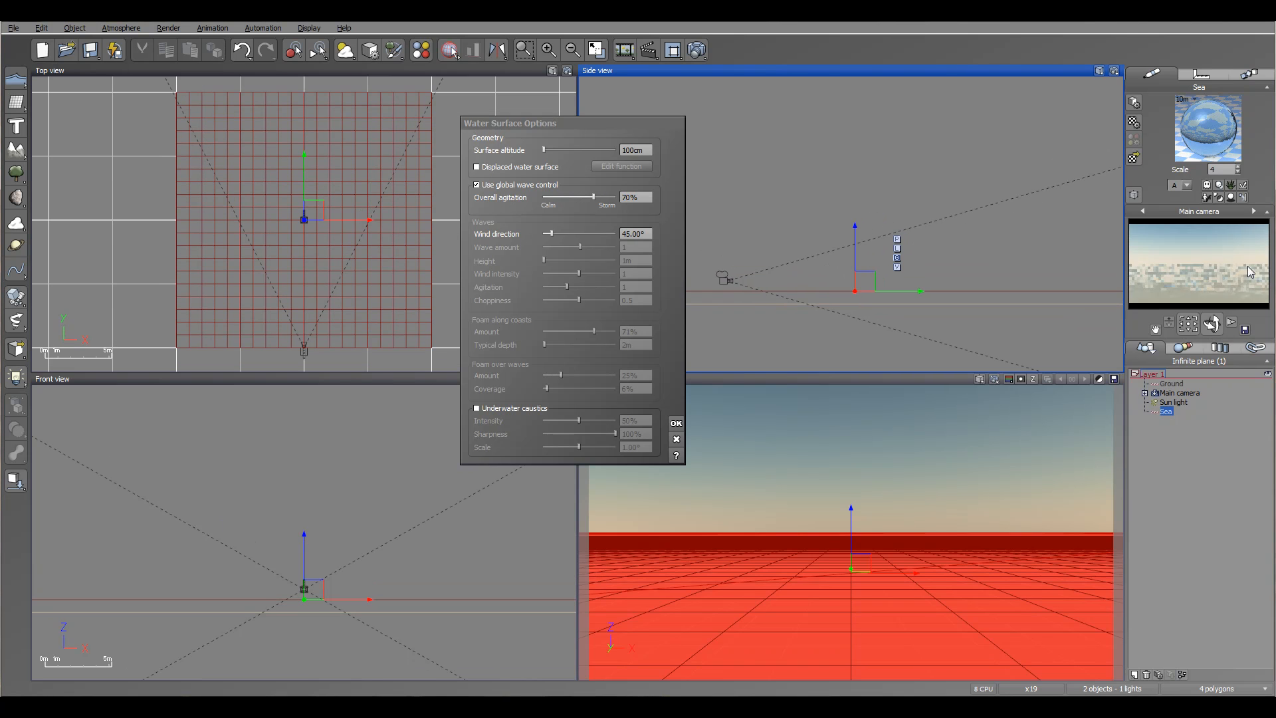
left_click_drag(593, 198, 576, 198)
right_click_drag(938, 243, 947, 213)
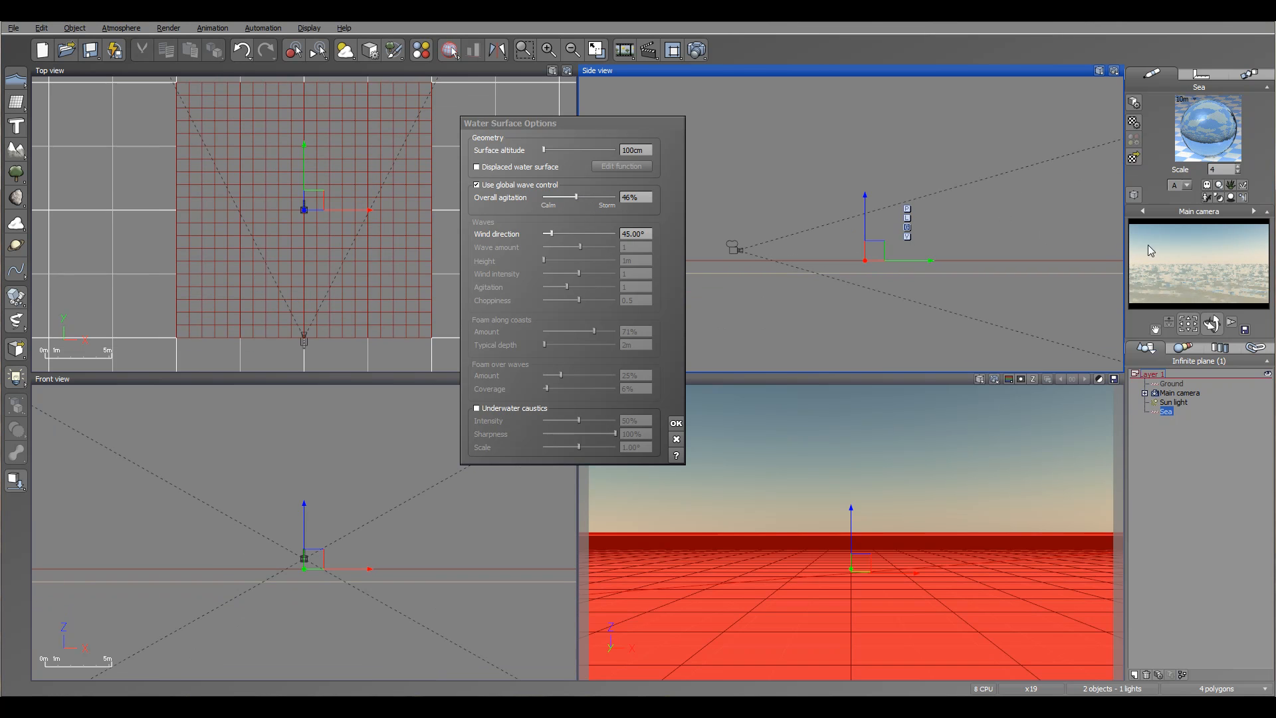
right_click(1191, 272)
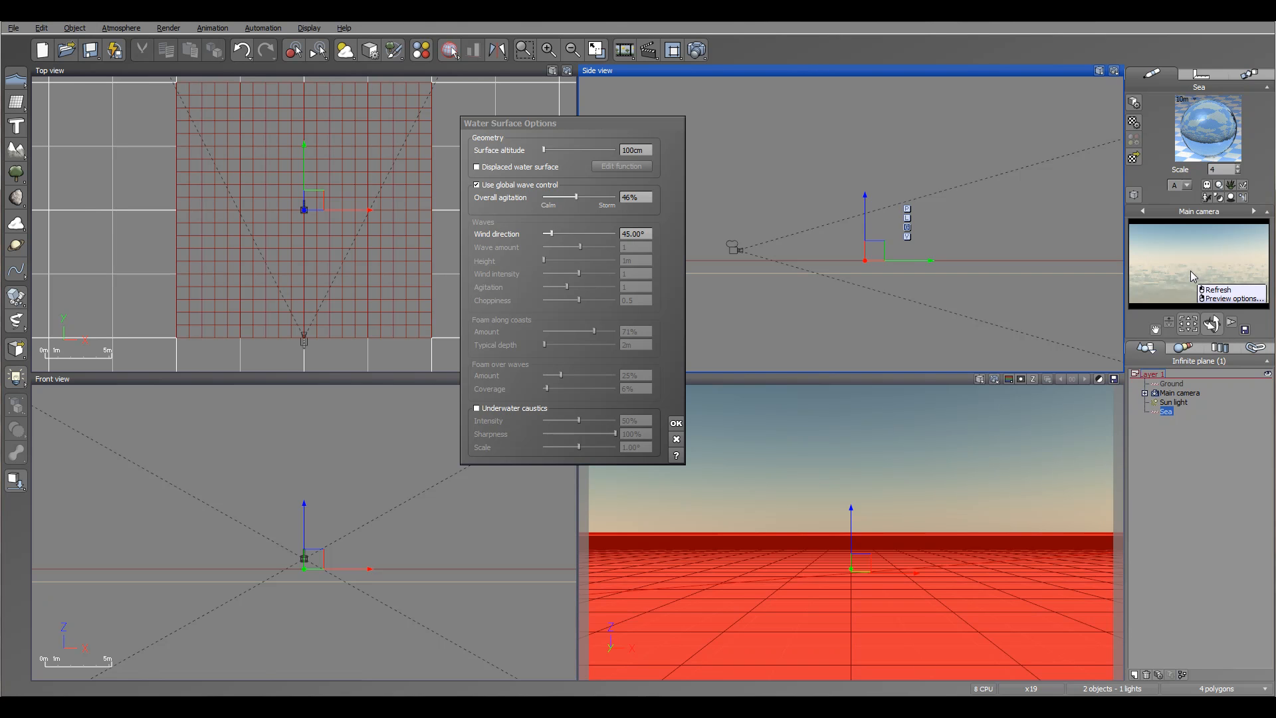
left_click(477, 185)
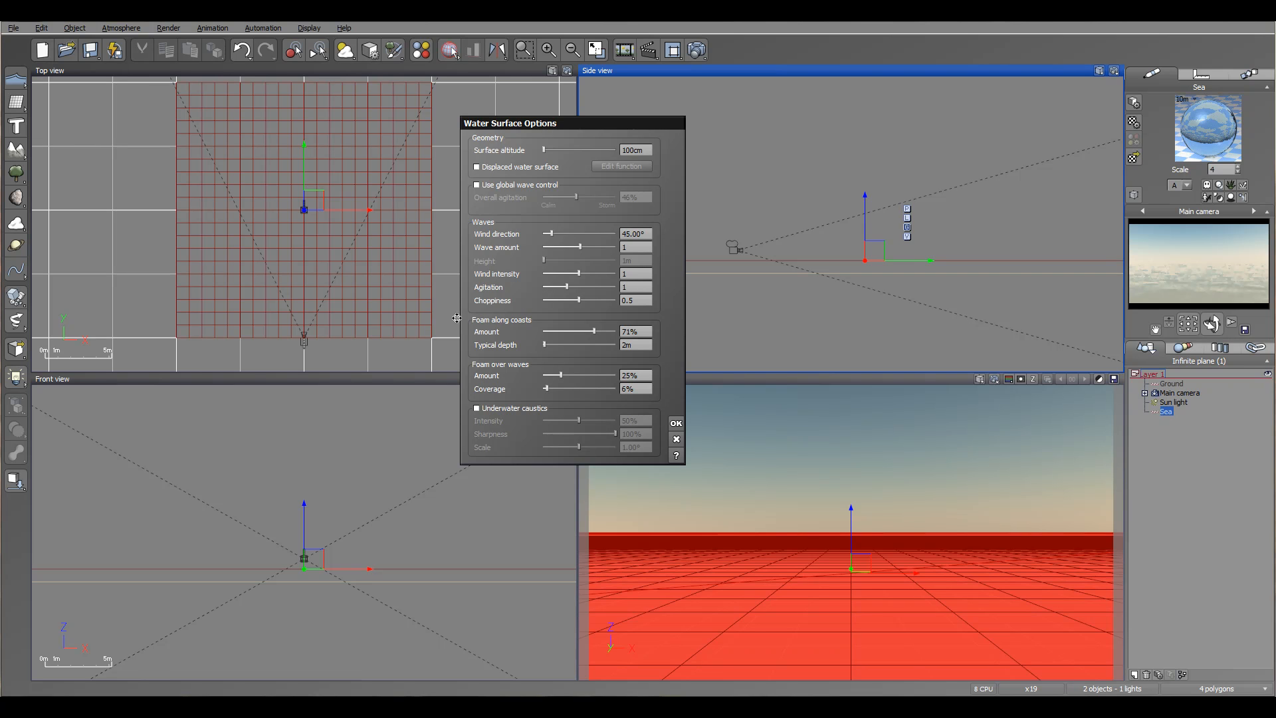
- Read through the Vue 7 water options reference PDF, then cancel the Water Surface Options dialog
left_click_drag(638, 122, 569, 121)
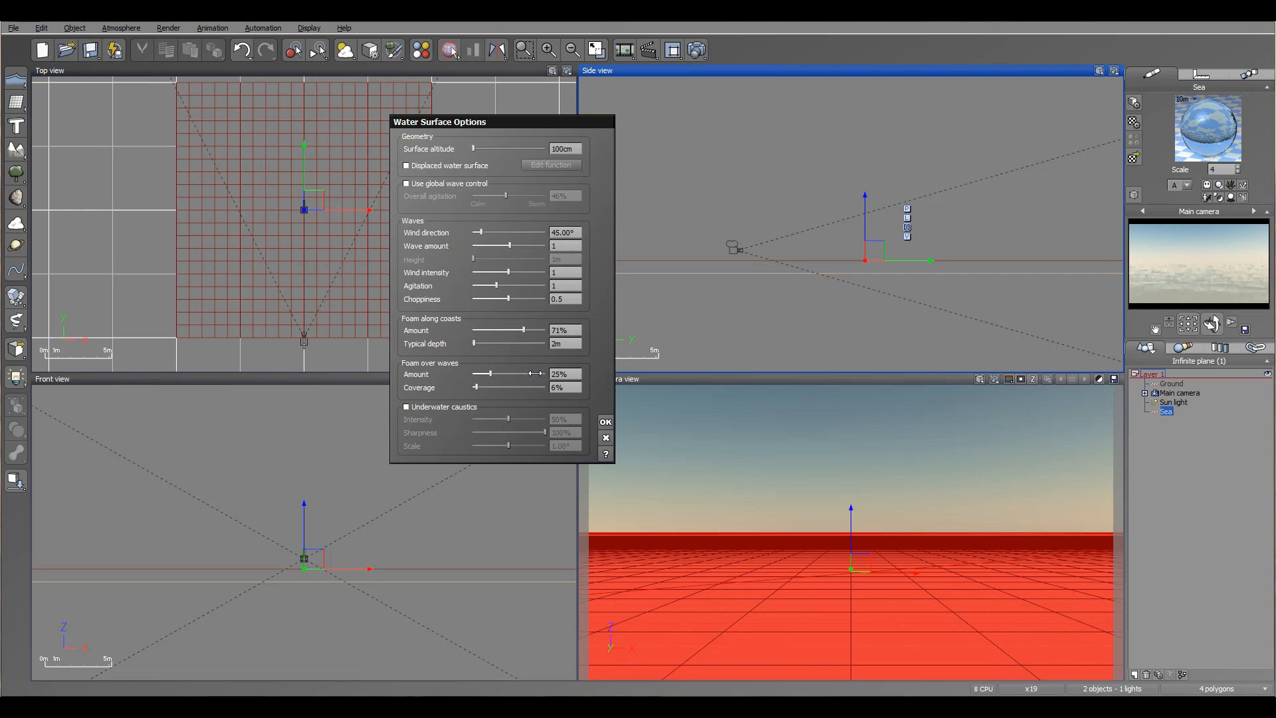
right_click_drag(814, 224, 843, 258)
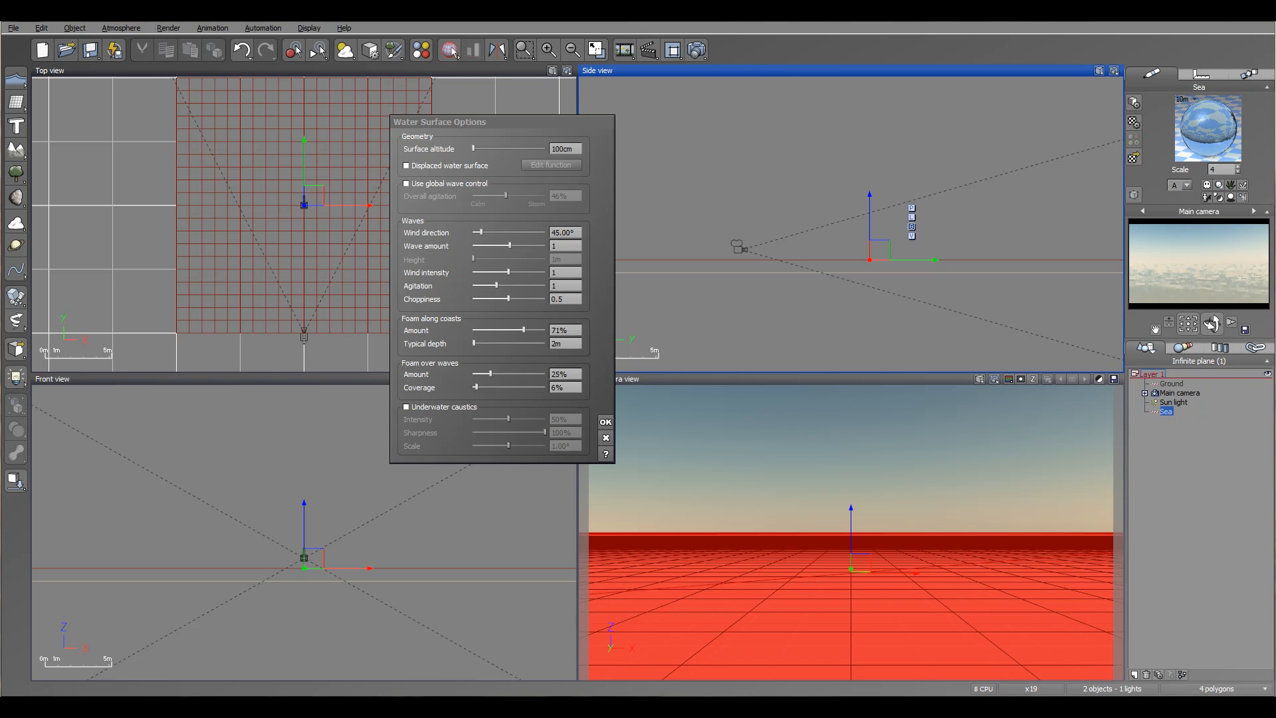
left_click_drag(1275, 106, 1068, 66)
left_click_drag(600, 61, 658, 59)
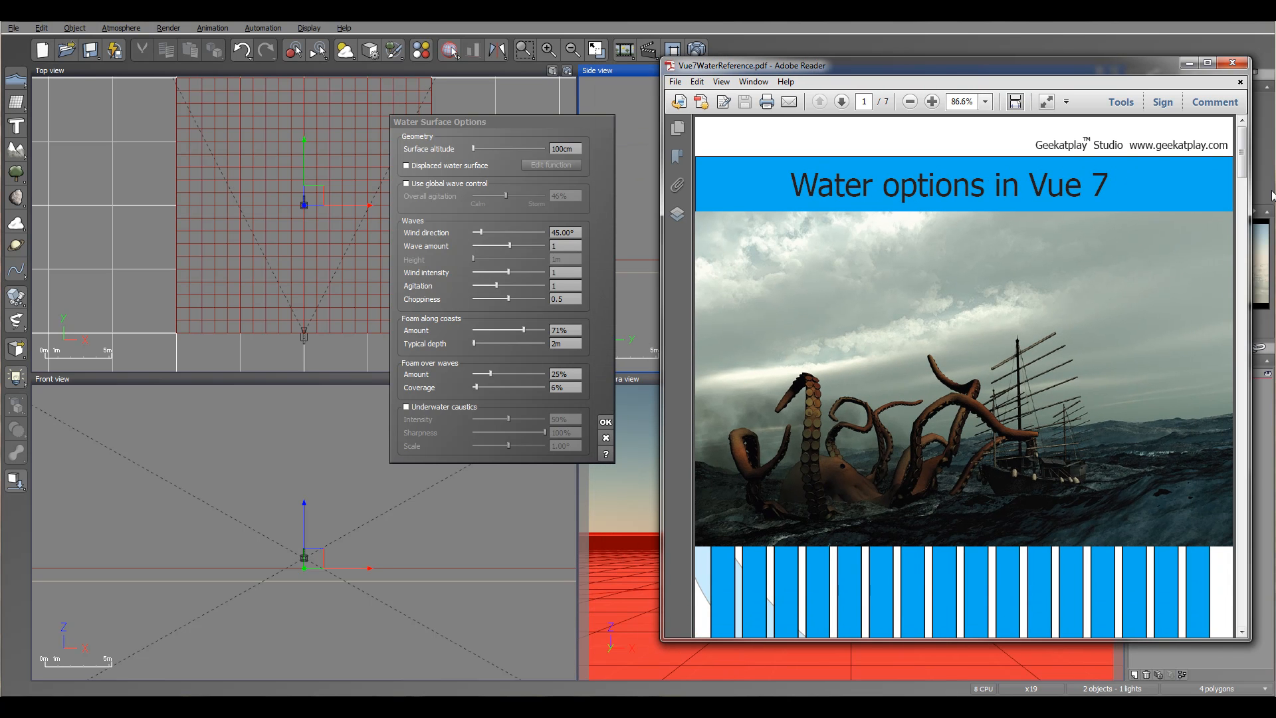
left_click_drag(1242, 143, 1244, 301)
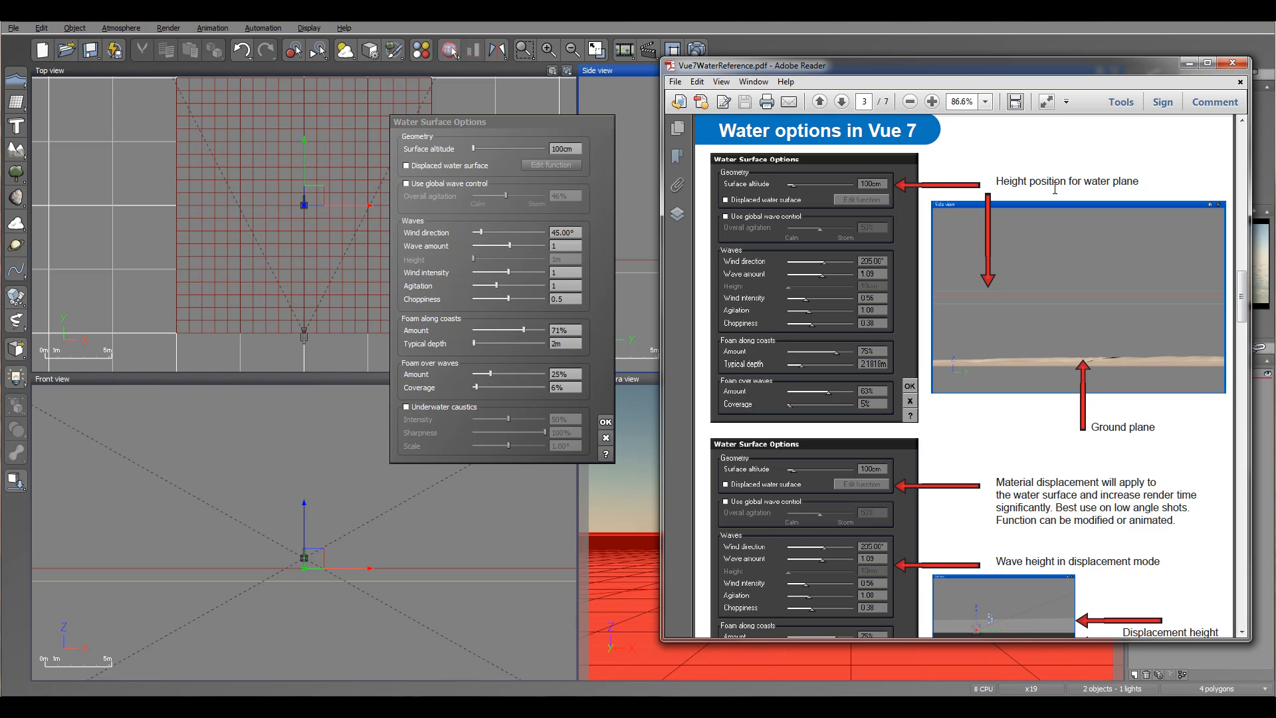
left_click_drag(1244, 295, 1244, 364)
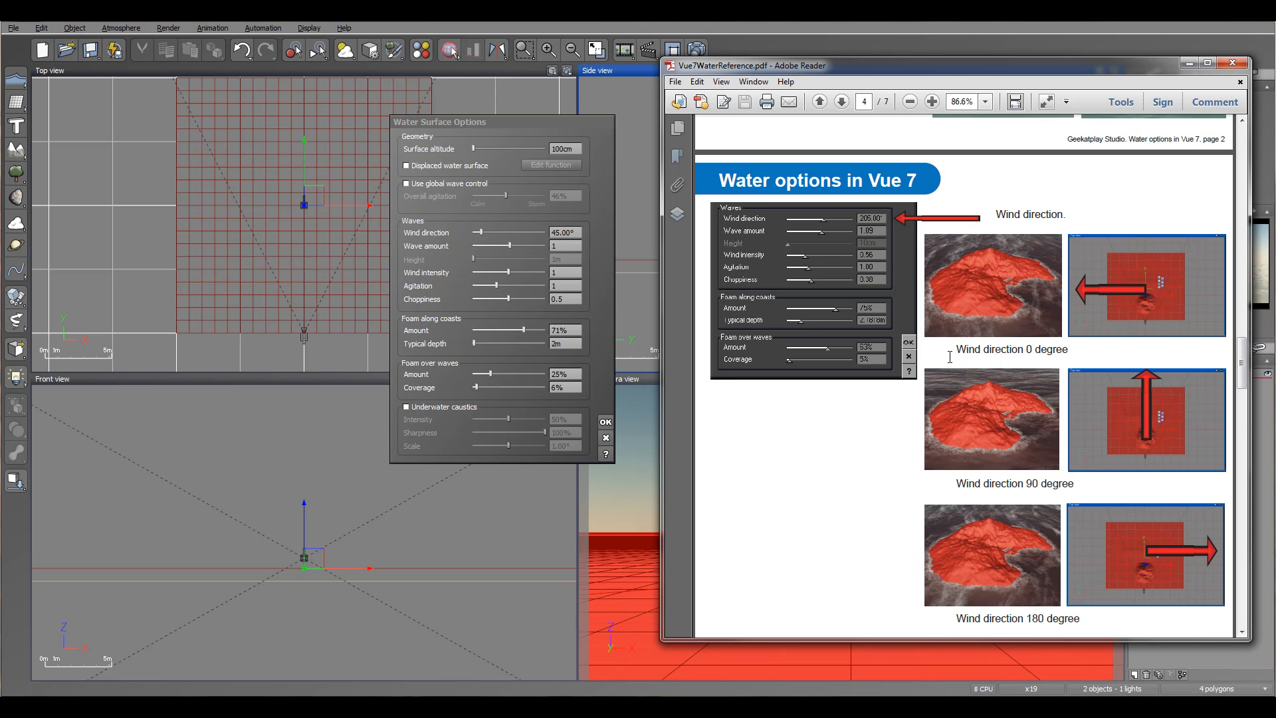
left_click_drag(1240, 361, 1243, 502)
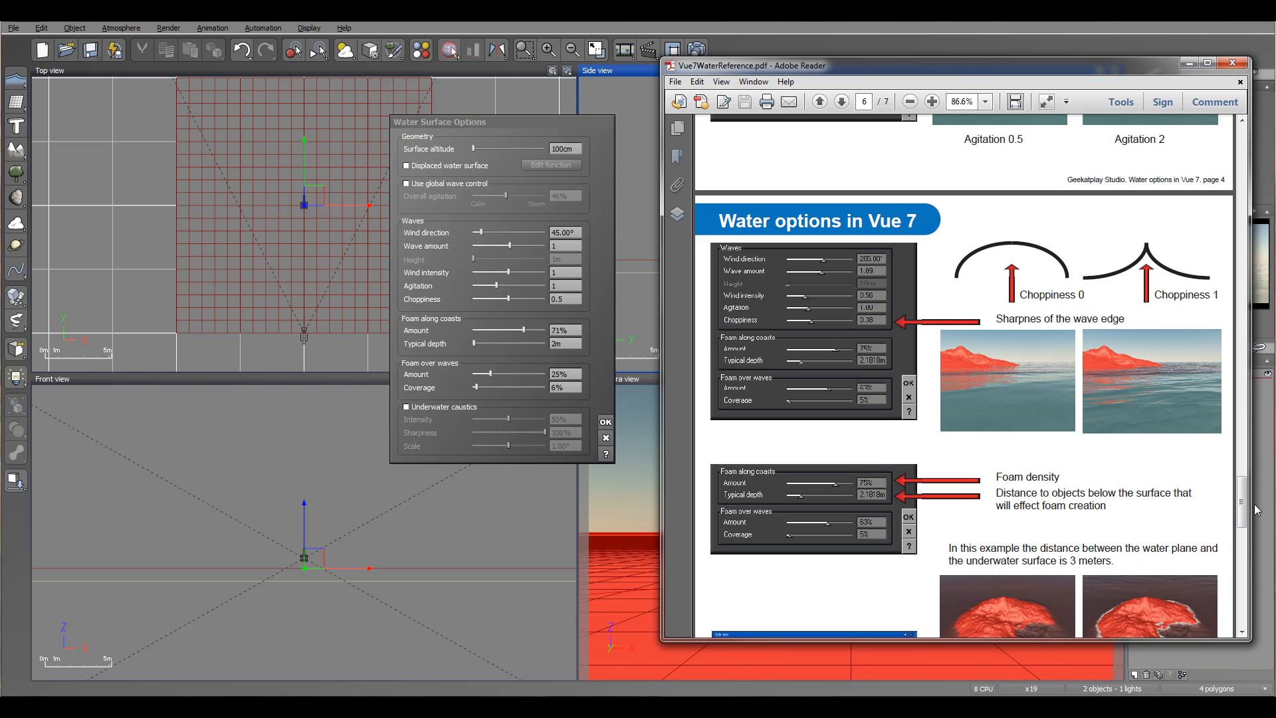
left_click_drag(1247, 503, 1244, 598)
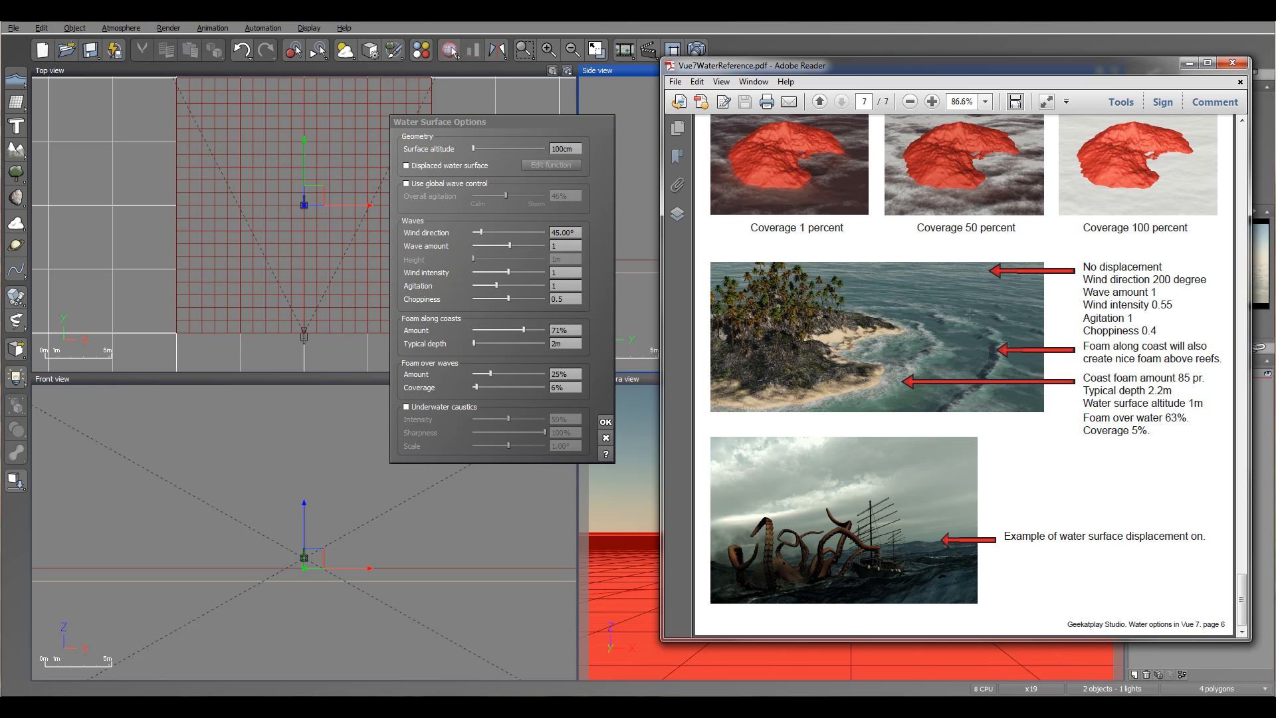
left_click_drag(868, 65, 1275, 72)
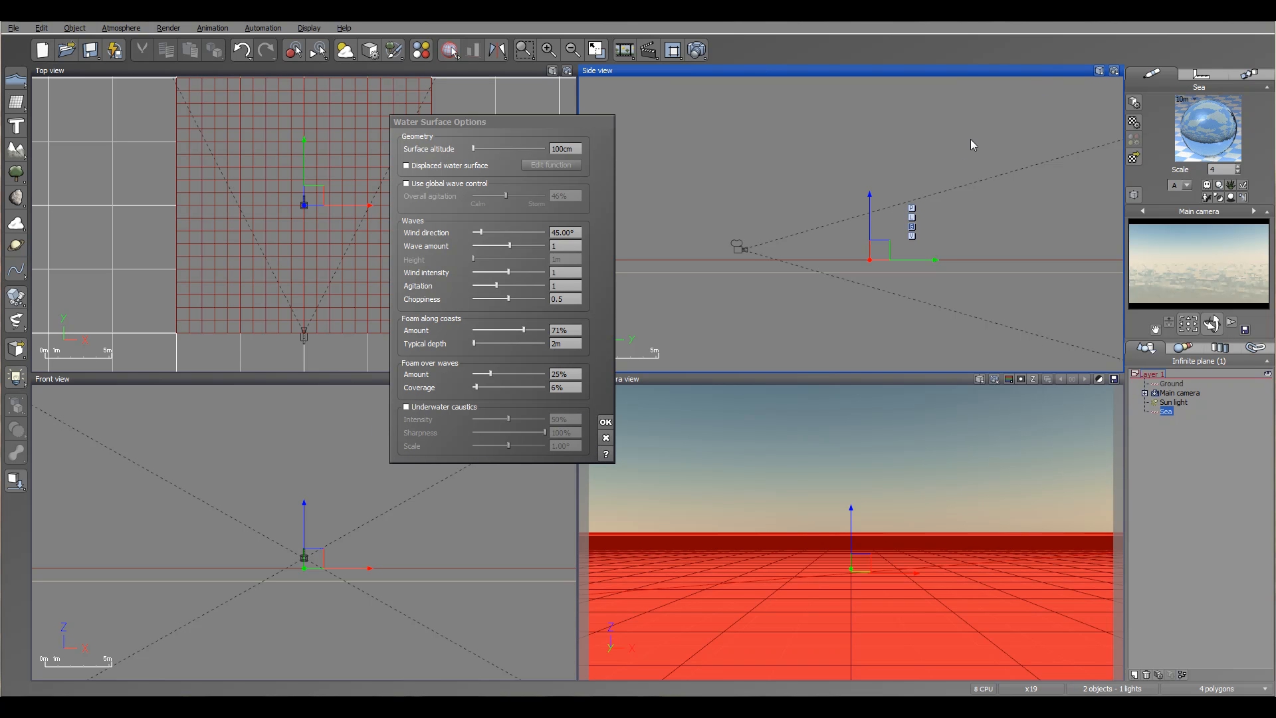
left_click(604, 437)
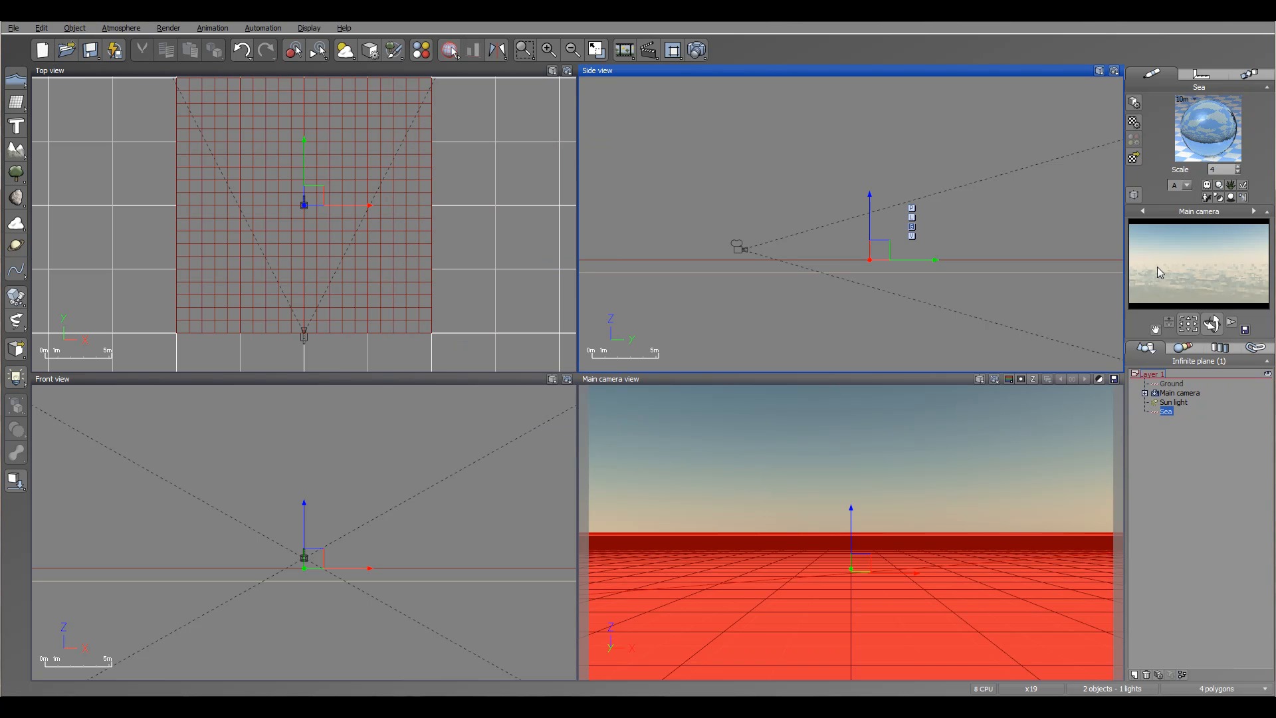
- Add a pyramid to the scene and flatten it into a low mound on the sea
right_click_drag(955, 157, 958, 215)
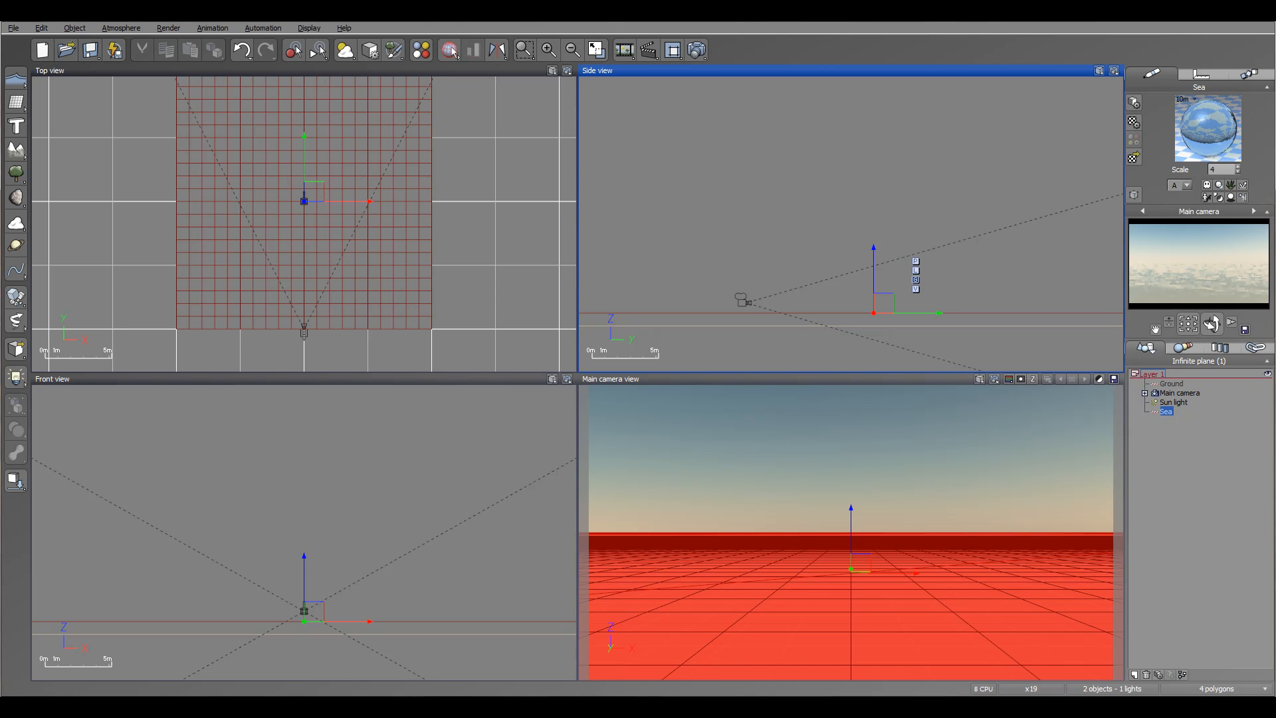
left_click_drag(873, 248, 873, 243)
right_click_drag(840, 282, 811, 232)
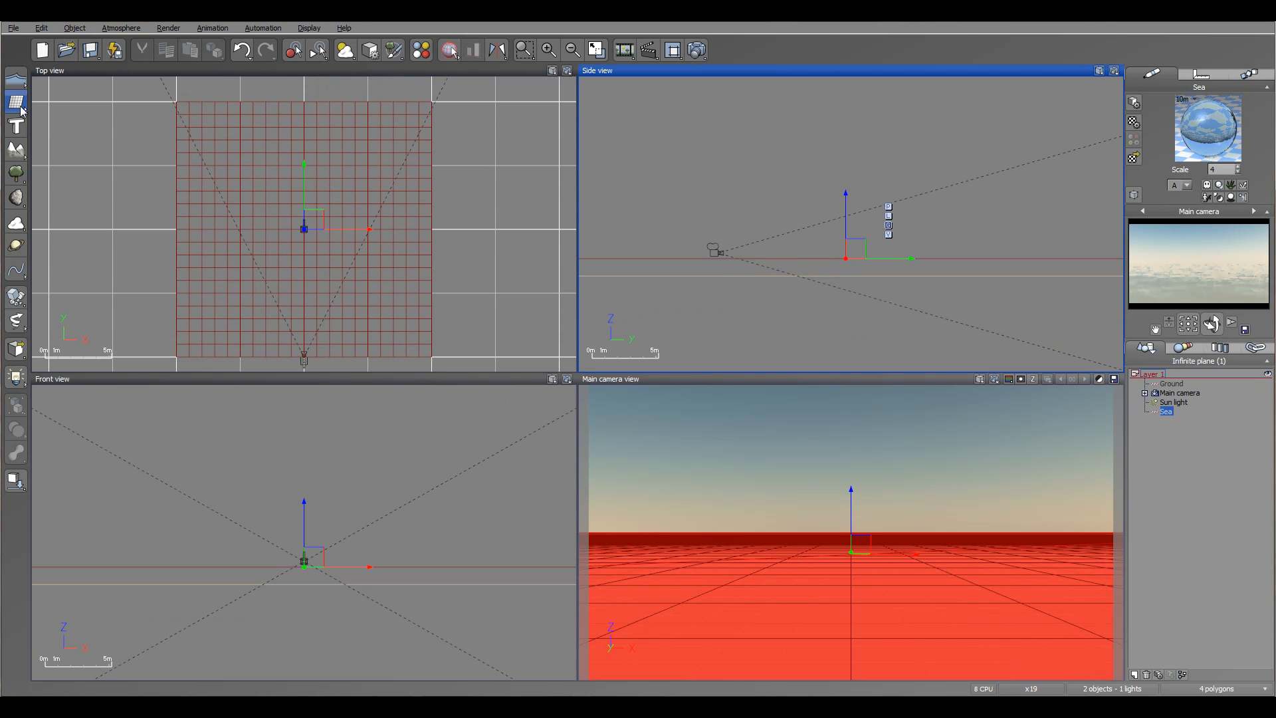
mouse_move(16, 103)
left_click(107, 113)
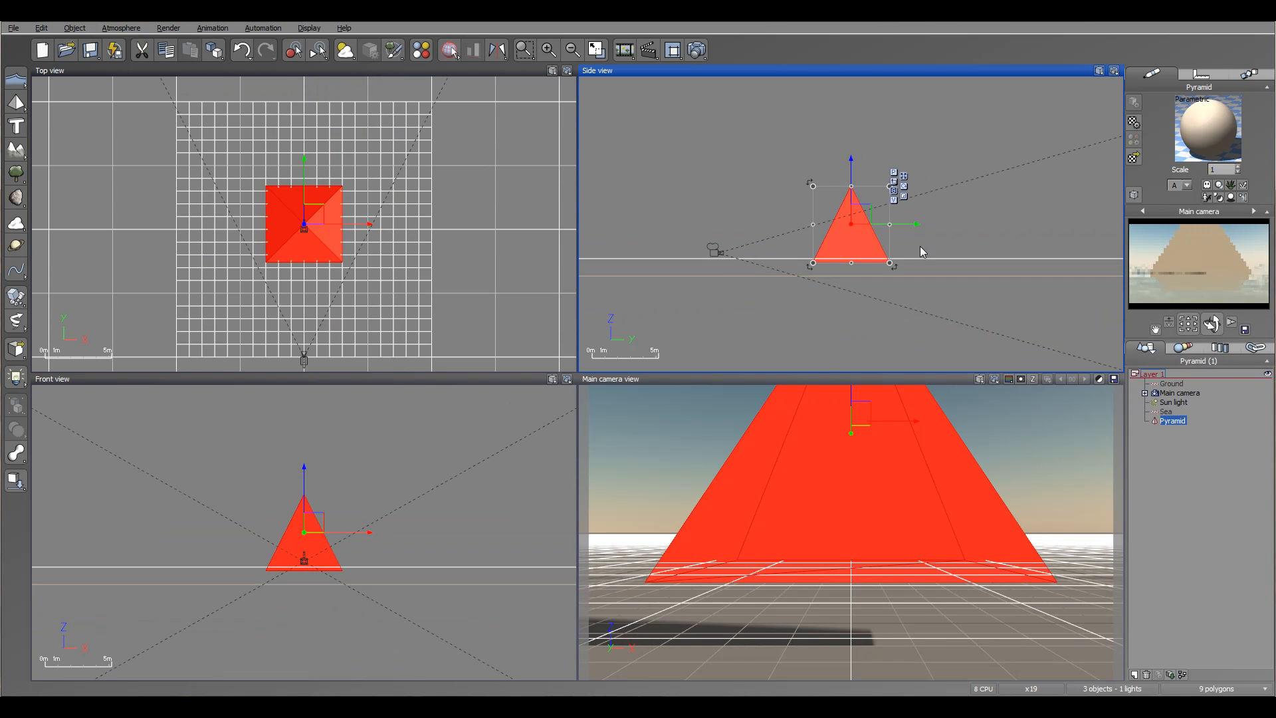
left_click_drag(856, 223, 827, 245)
- Select the Main camera and reposition it to look down at the pyramid
left_click(1179, 396)
right_click_drag(864, 165, 859, 219)
left_click_drag(857, 262, 862, 250)
left_click_drag(1212, 324, 1212, 334)
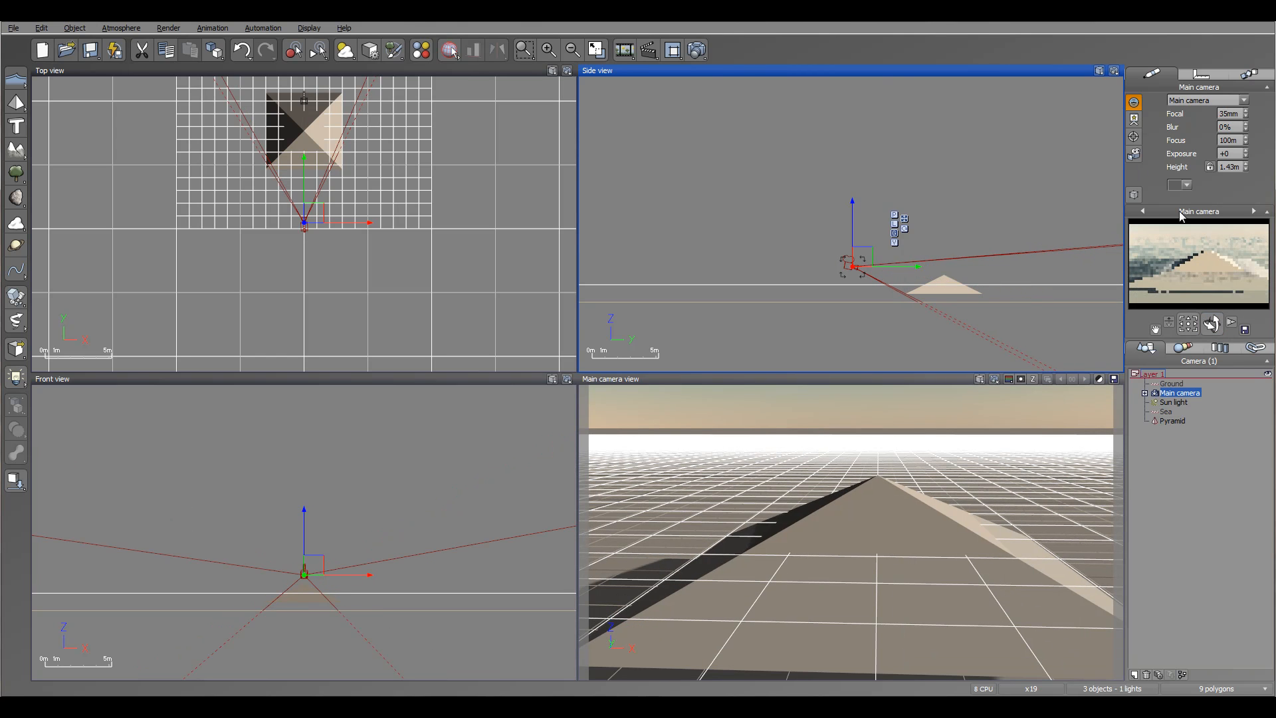
- Render the scene with the flattened pyramid in the sea
left_click(1166, 412)
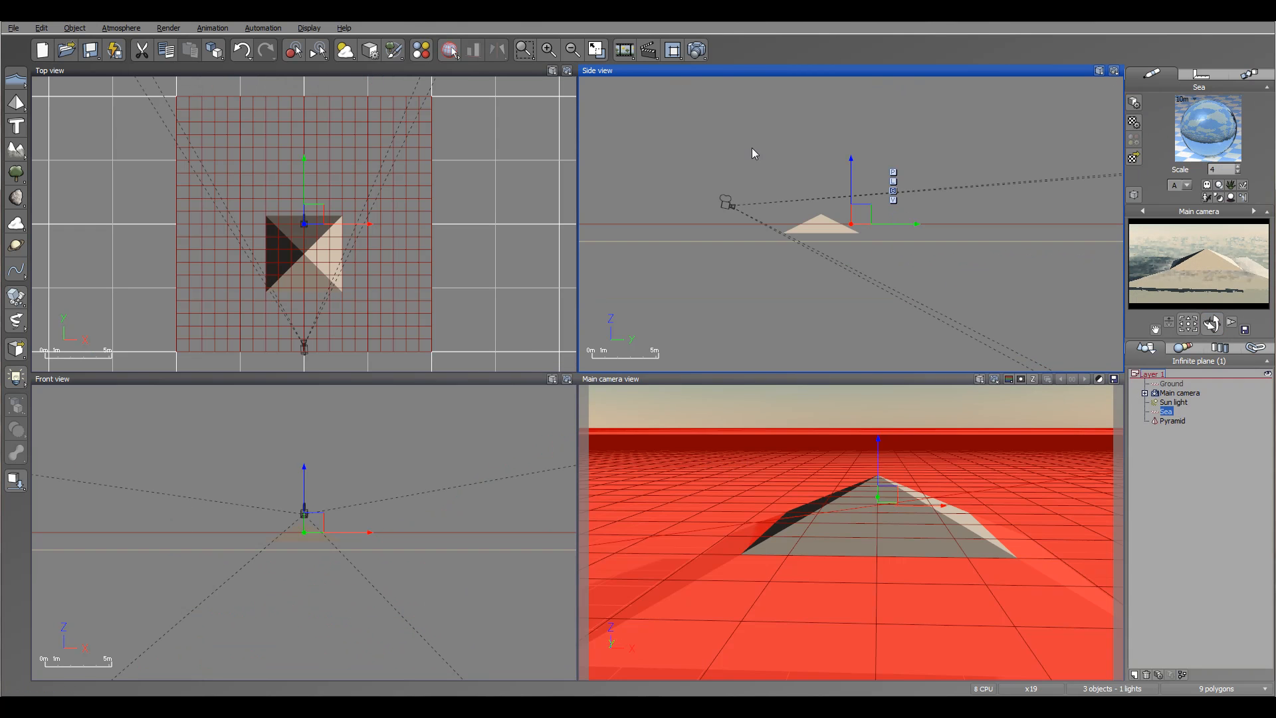
left_click(696, 52)
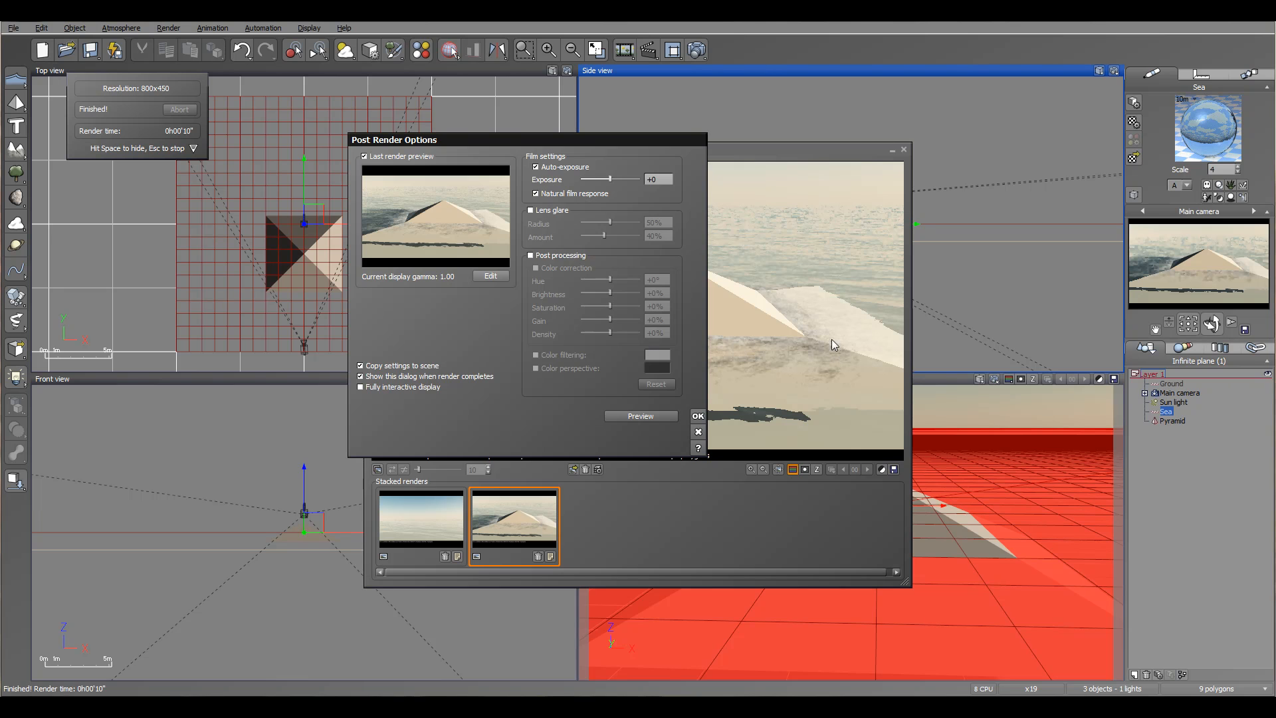
- Close the render windows and open the sea material's Default water layer in the Advanced Material Editor
left_click(697, 417)
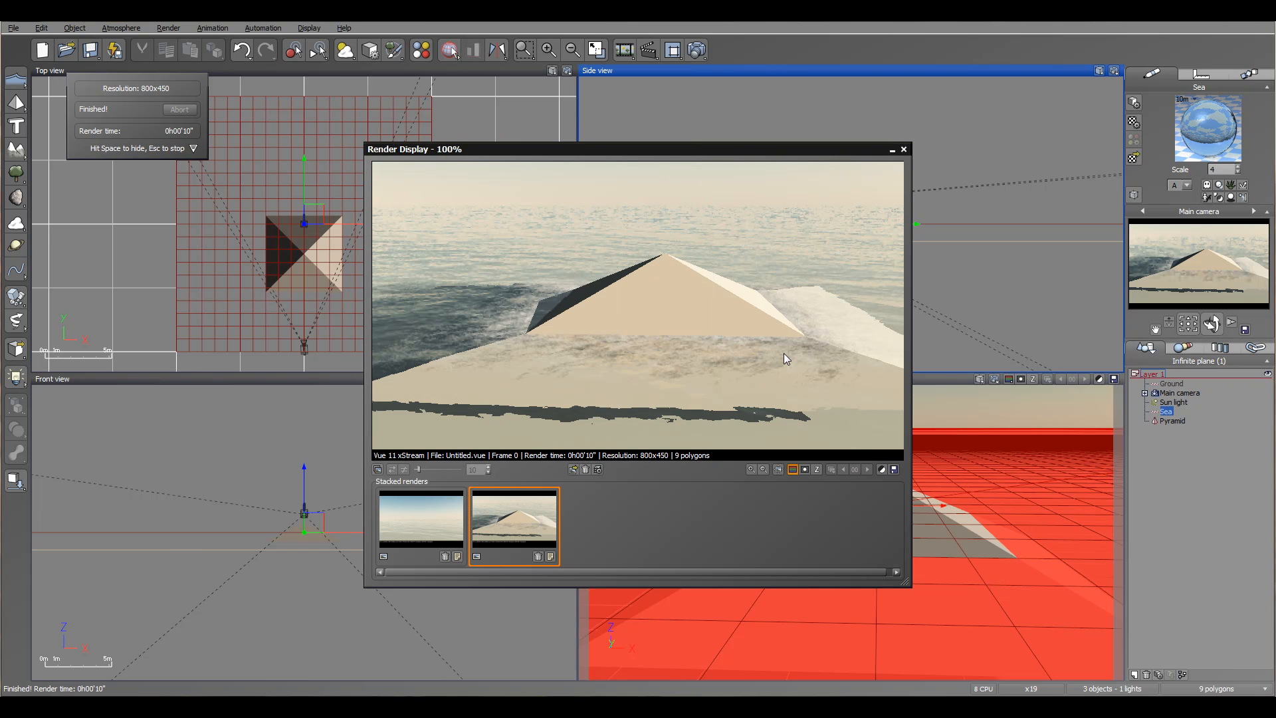
left_click(904, 149)
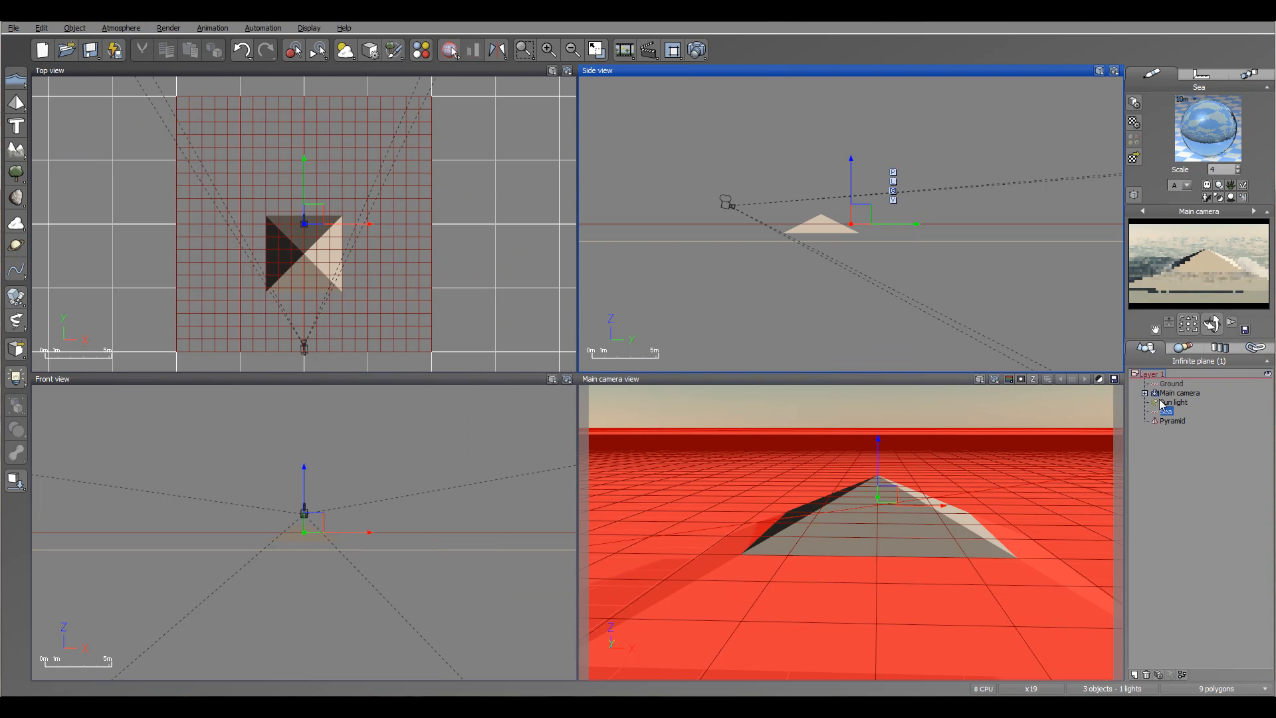
double_click(1218, 134)
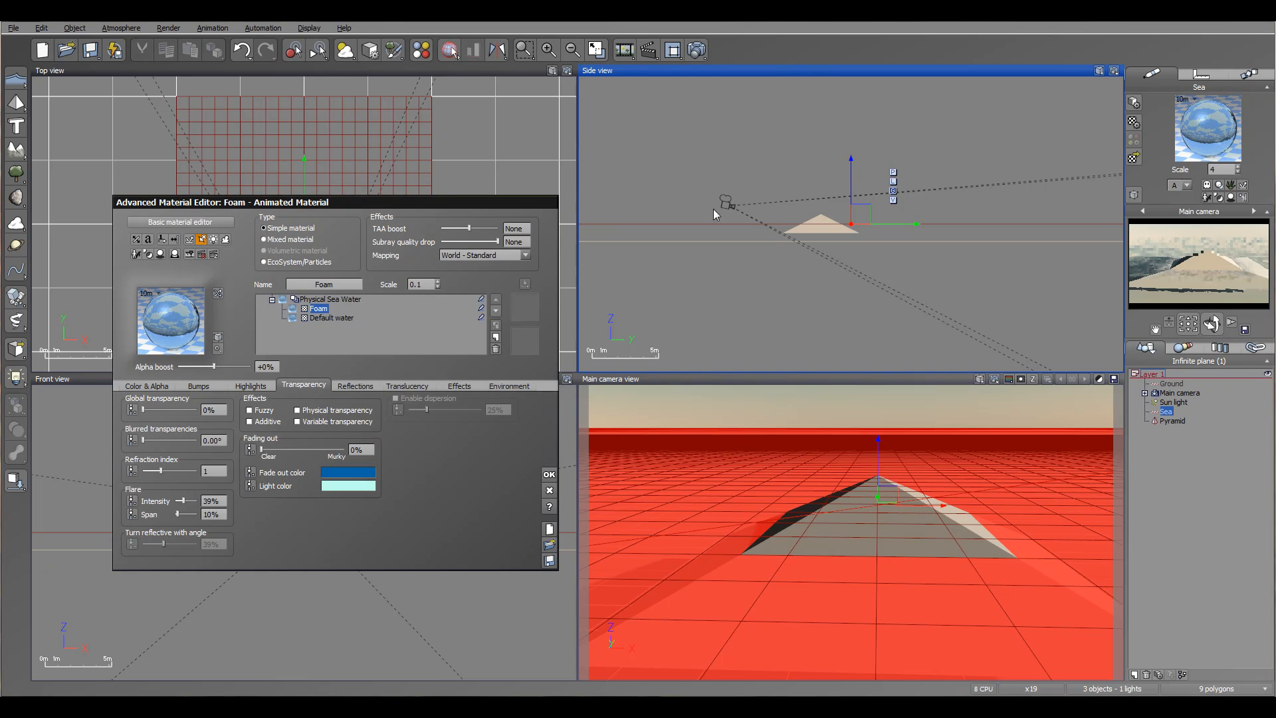
left_click_drag(493, 209, 641, 83)
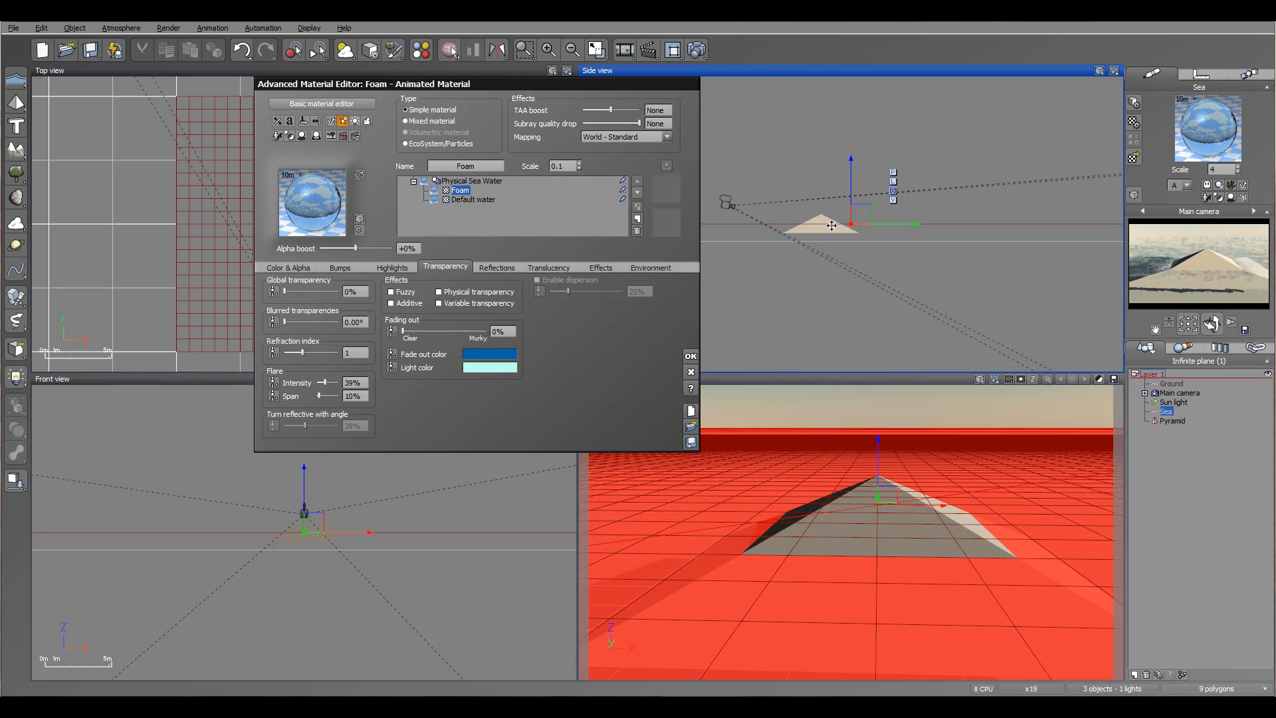
left_click(470, 198)
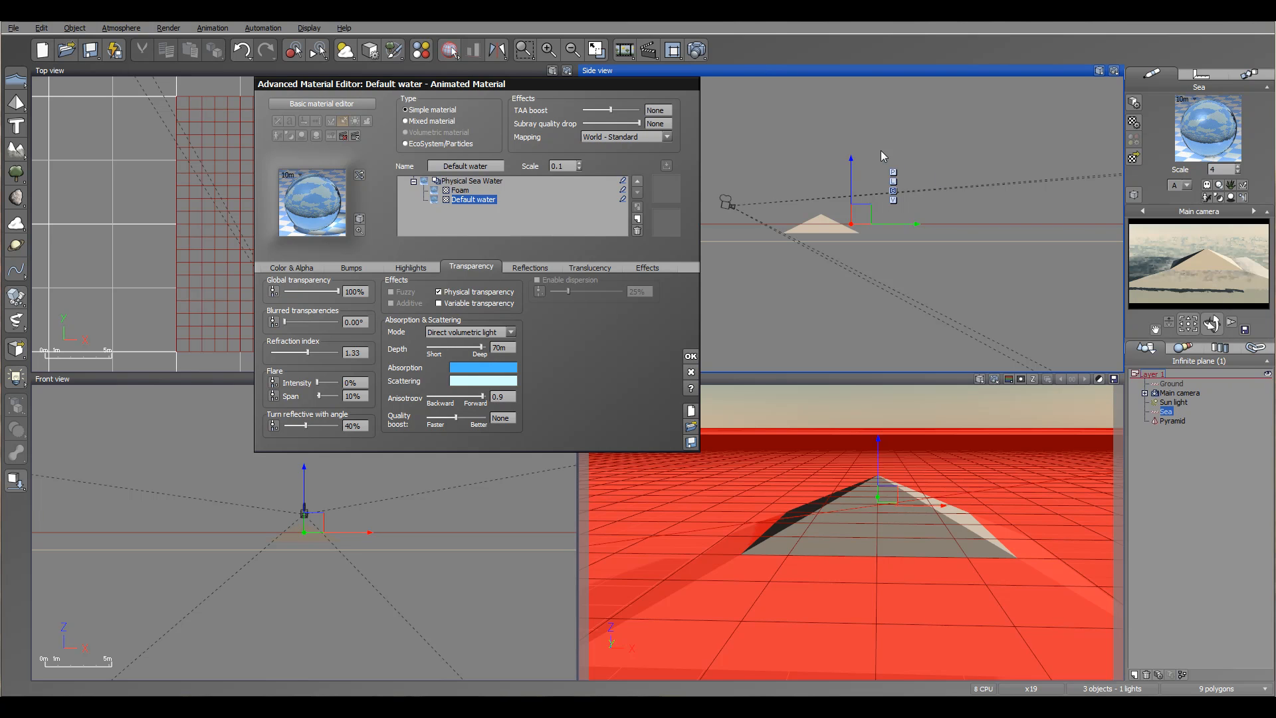
- Set the Default water's absorption and scattering depth to 1.38 m
left_click_drag(852, 179, 852, 167)
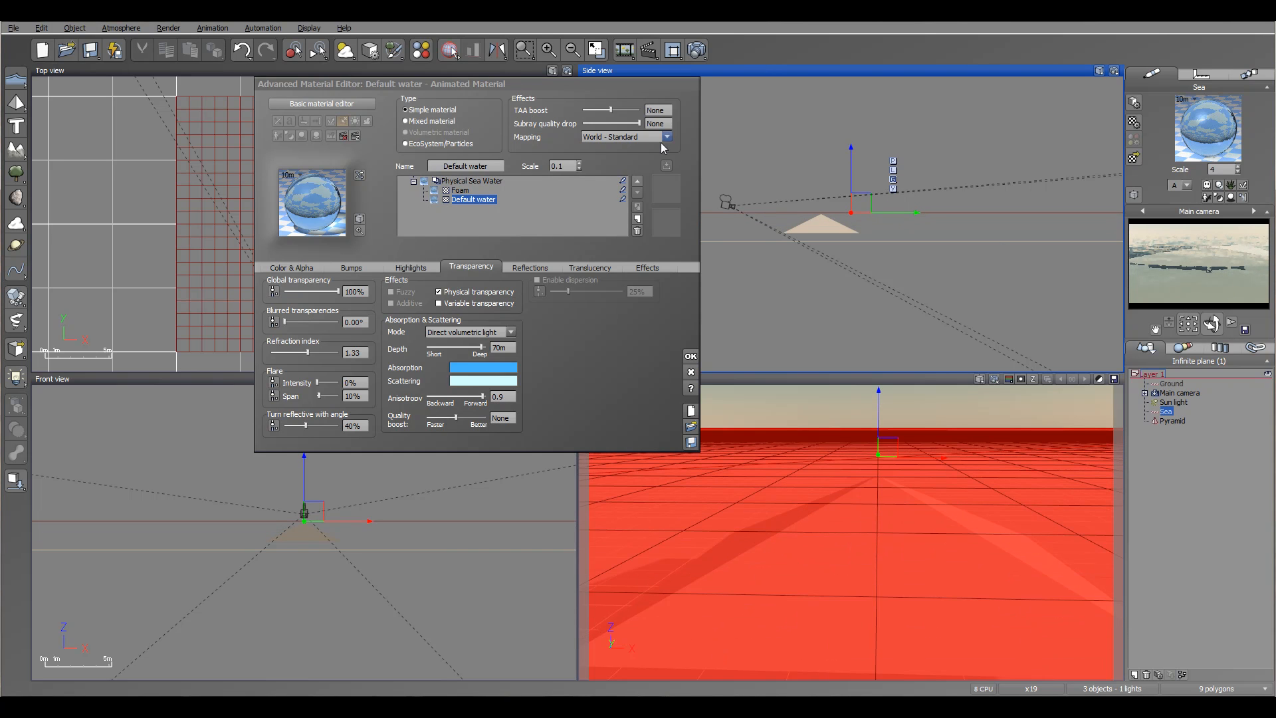
left_click_drag(856, 164, 856, 177)
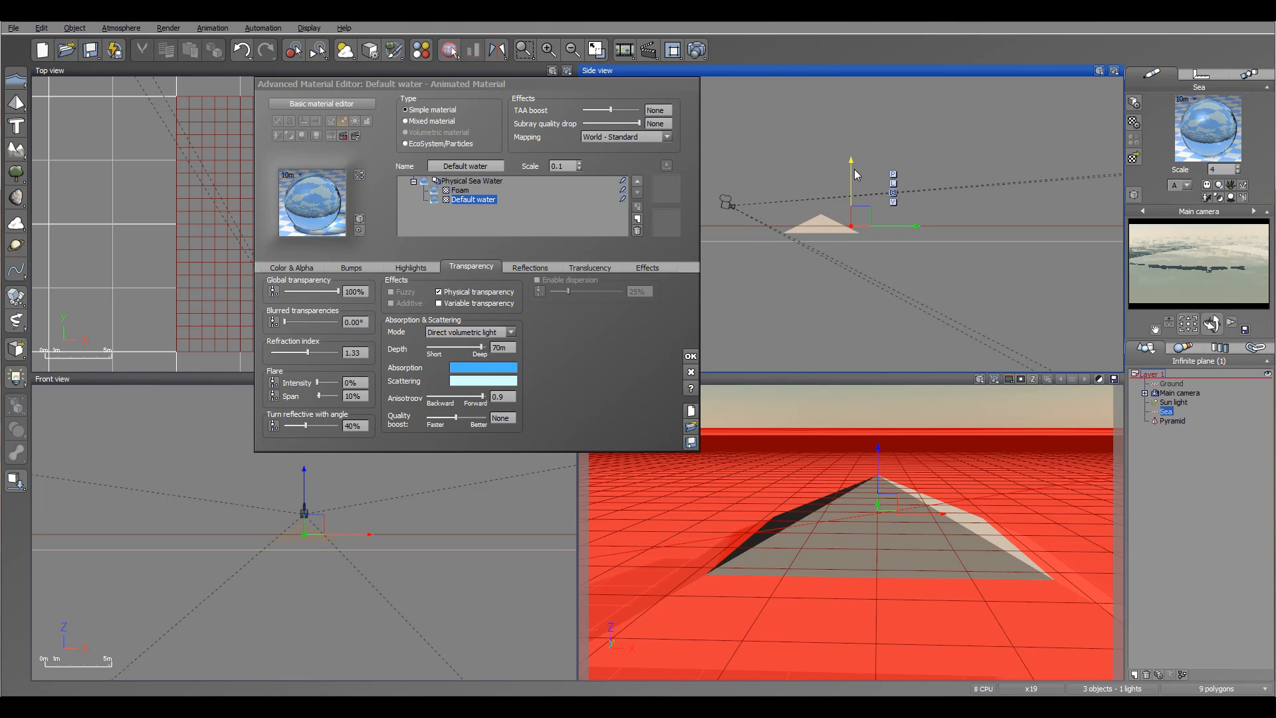
left_click_drag(478, 347, 437, 347)
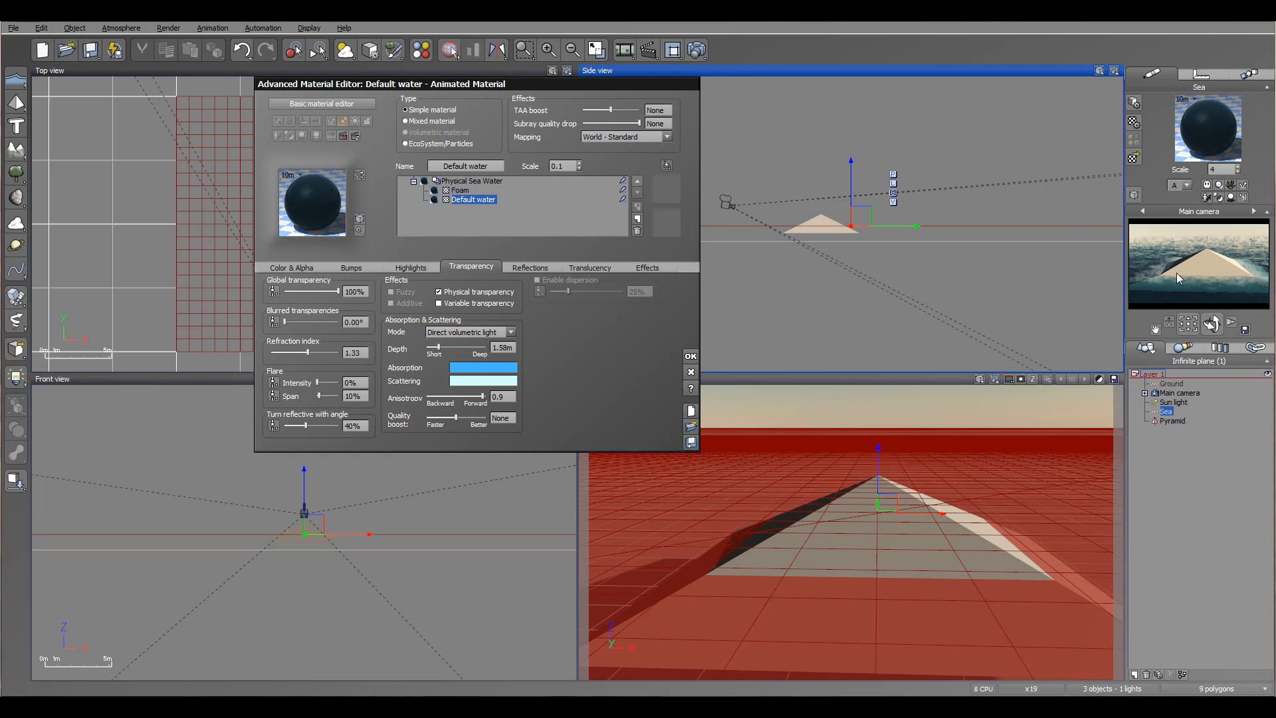
- Change the water's absorption colour to a dark green
left_click(495, 368)
left_click(805, 394)
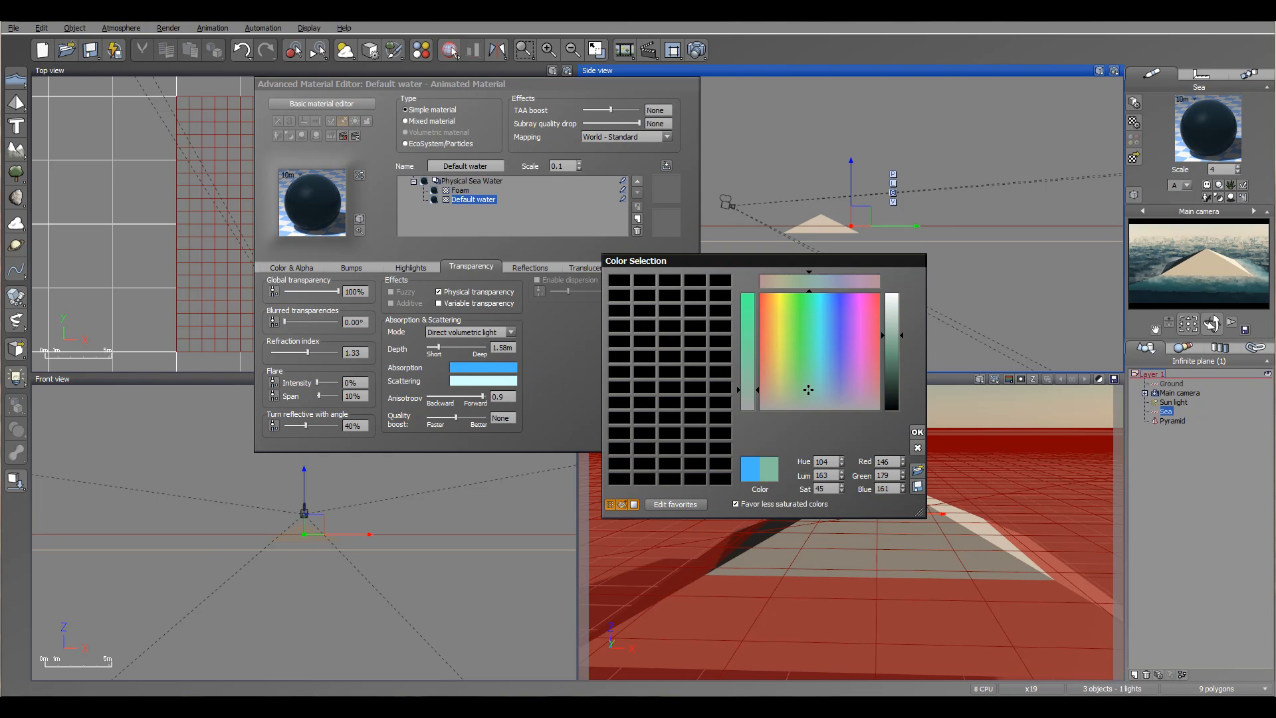
left_click(891, 392)
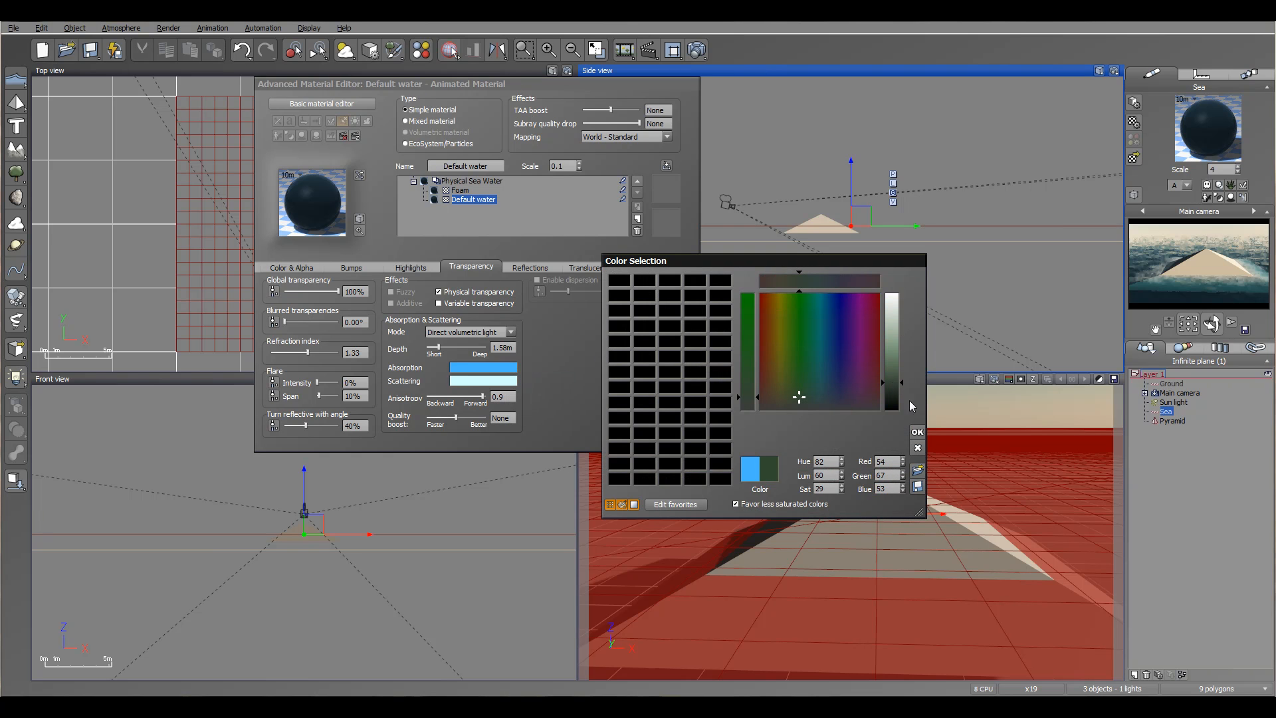
left_click(917, 432)
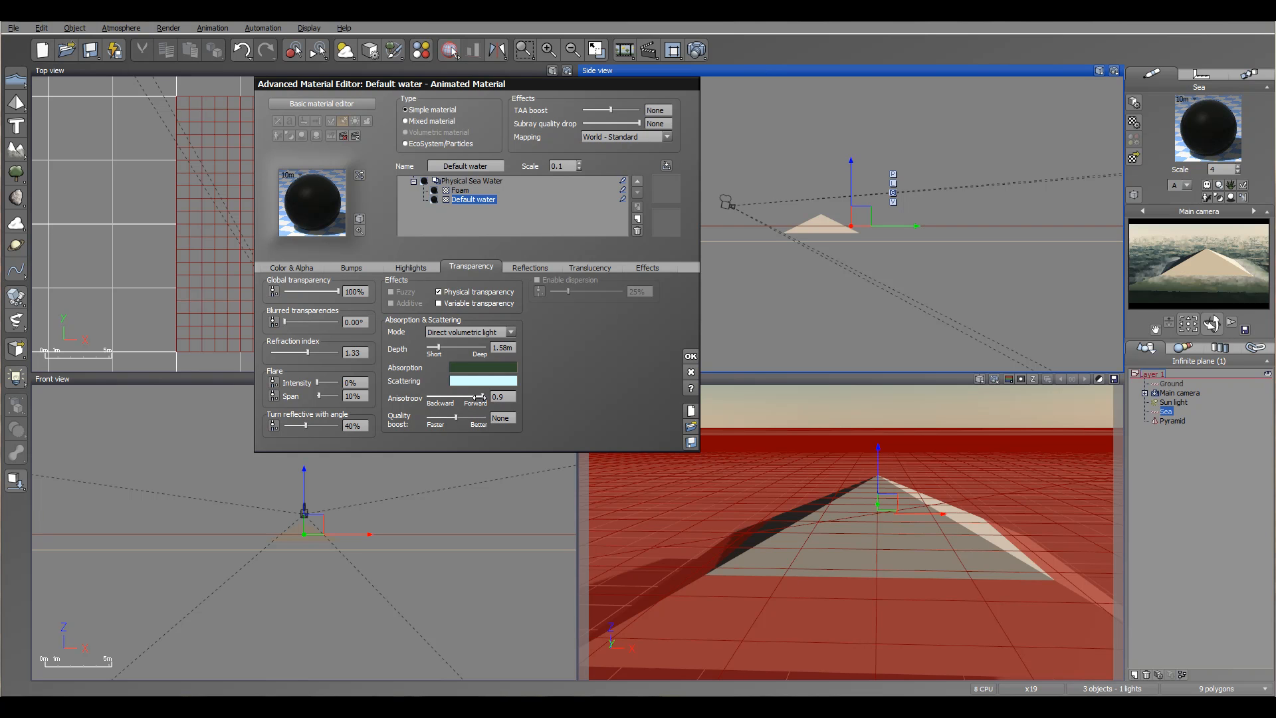
- Raise the turn-reflective-with-angle value to 70% and set the scattering colour to bright yellow
left_click_drag(308, 426, 329, 425)
left_click(503, 384)
left_click(522, 390)
left_click(779, 282)
left_click(891, 340)
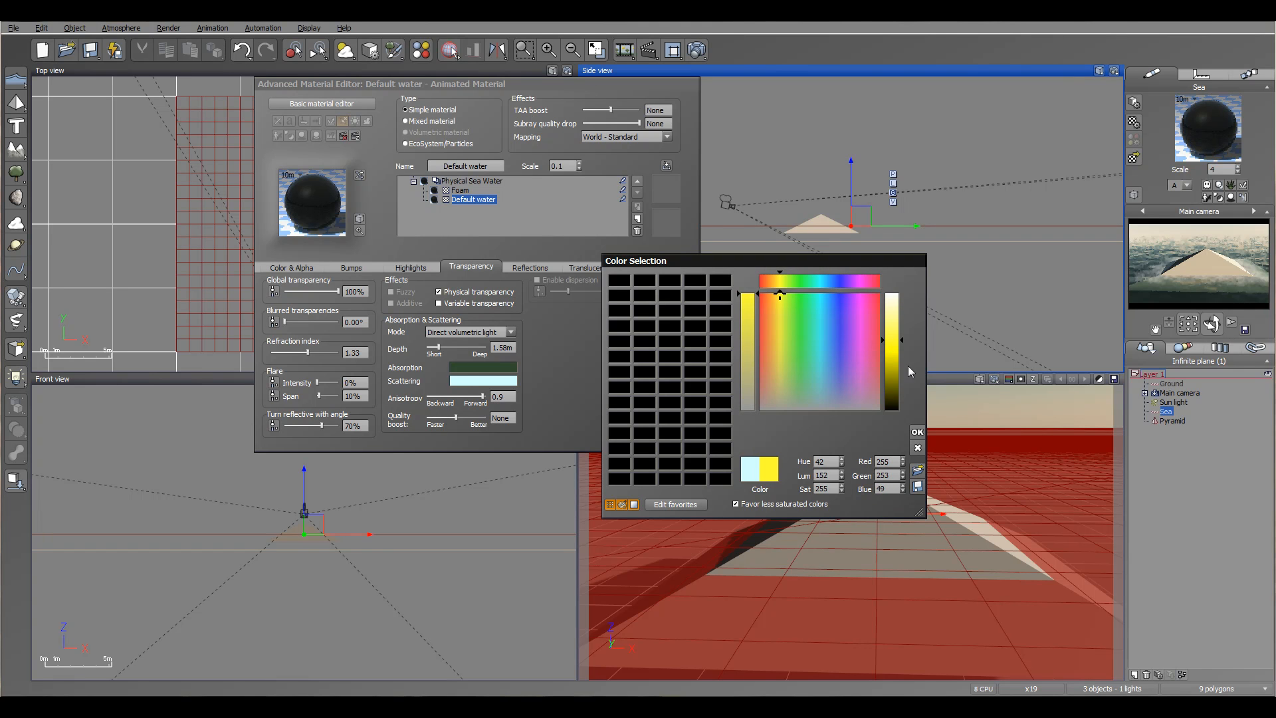
left_click(917, 432)
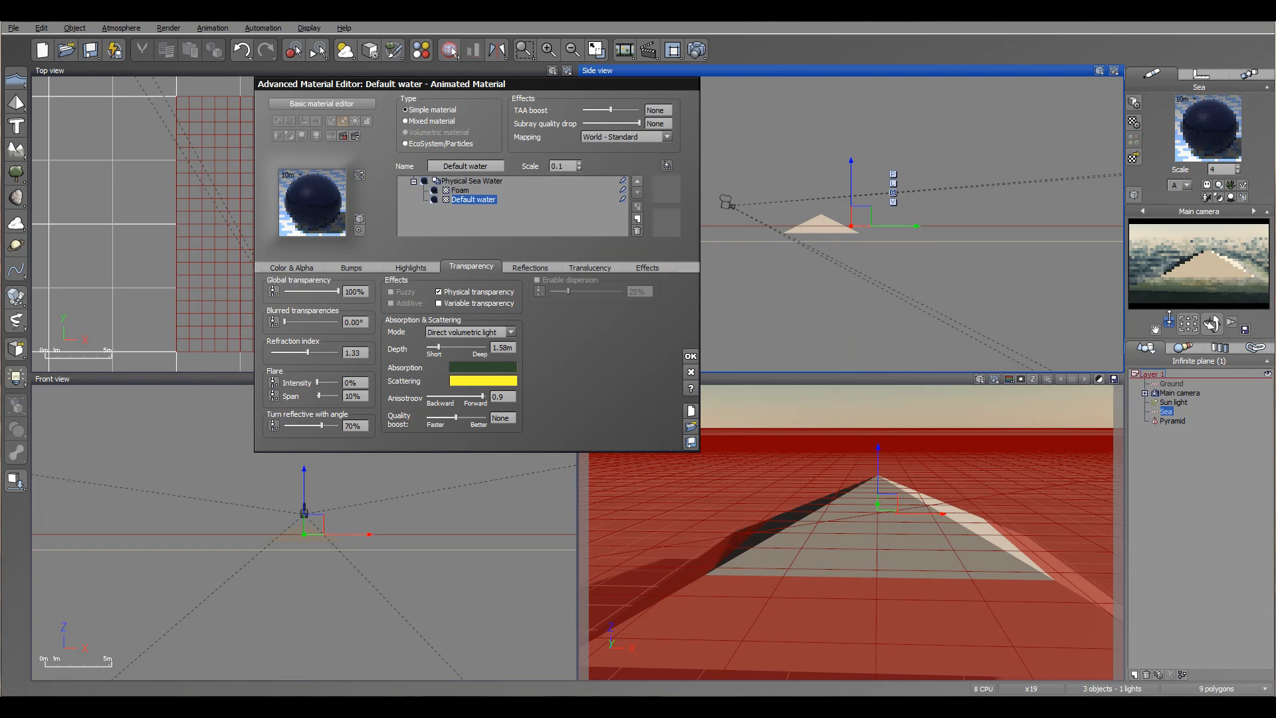
- Select the Foam layer and set its alpha boost to +6%
left_click(460, 191)
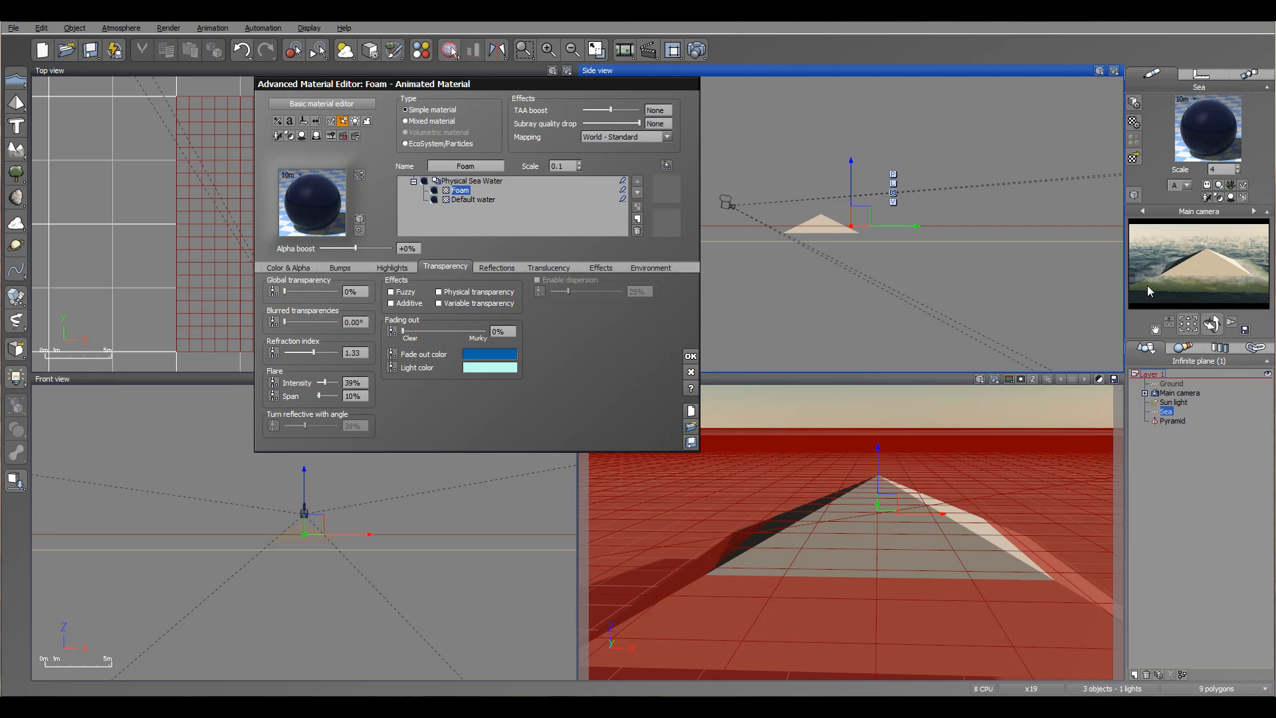
left_click_drag(392, 248, 369, 245)
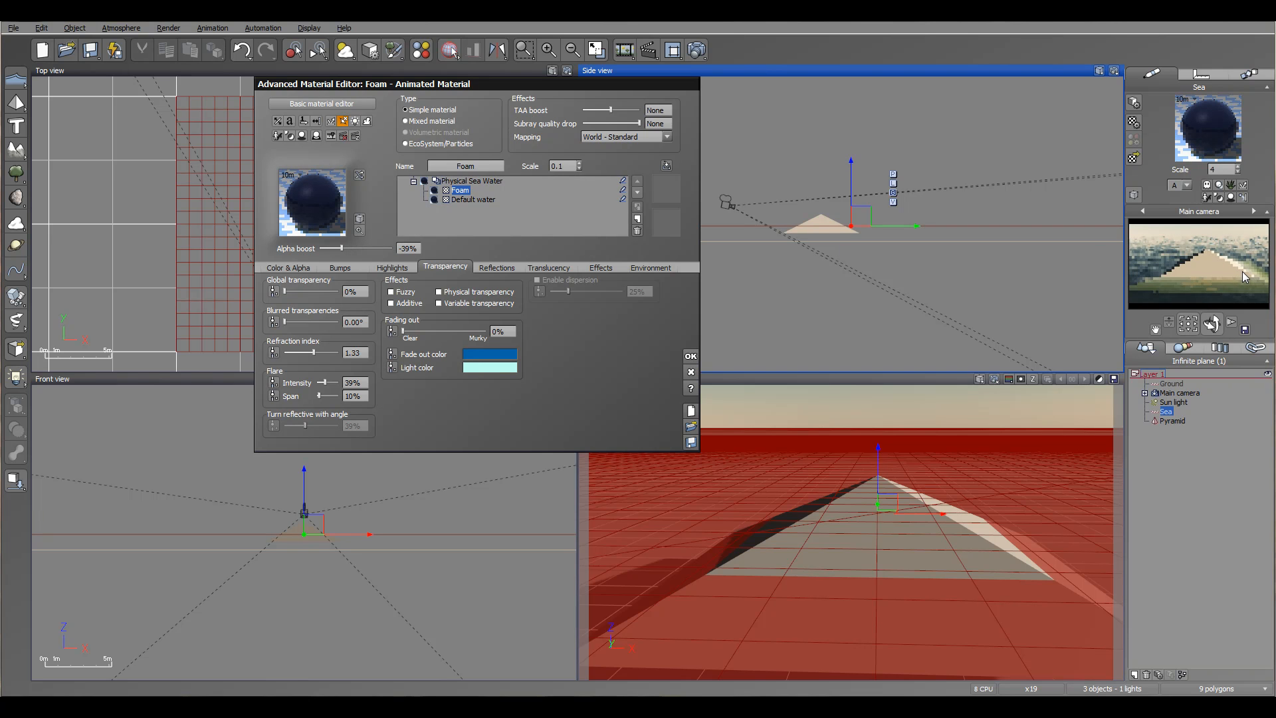
left_click_drag(342, 248, 372, 247)
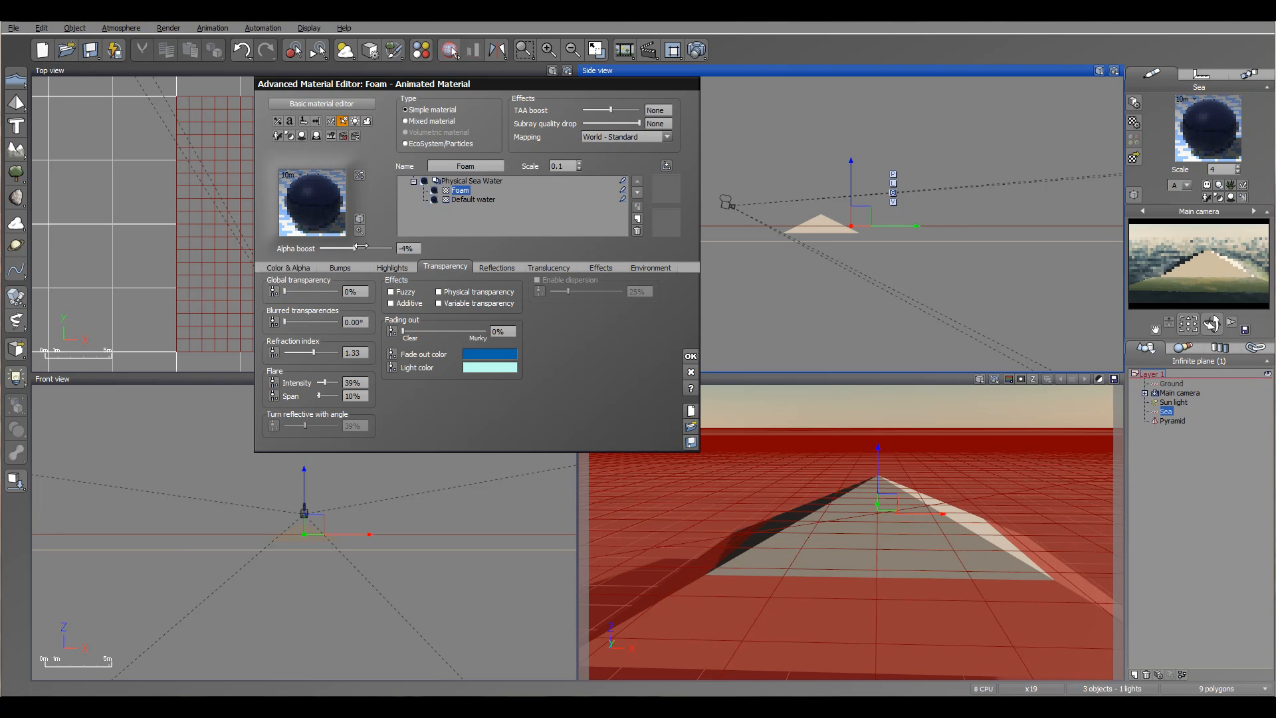
- Assign the Red brown yellow colour map from the Rocks and Grass collection to the foam's colour production
left_click(293, 268)
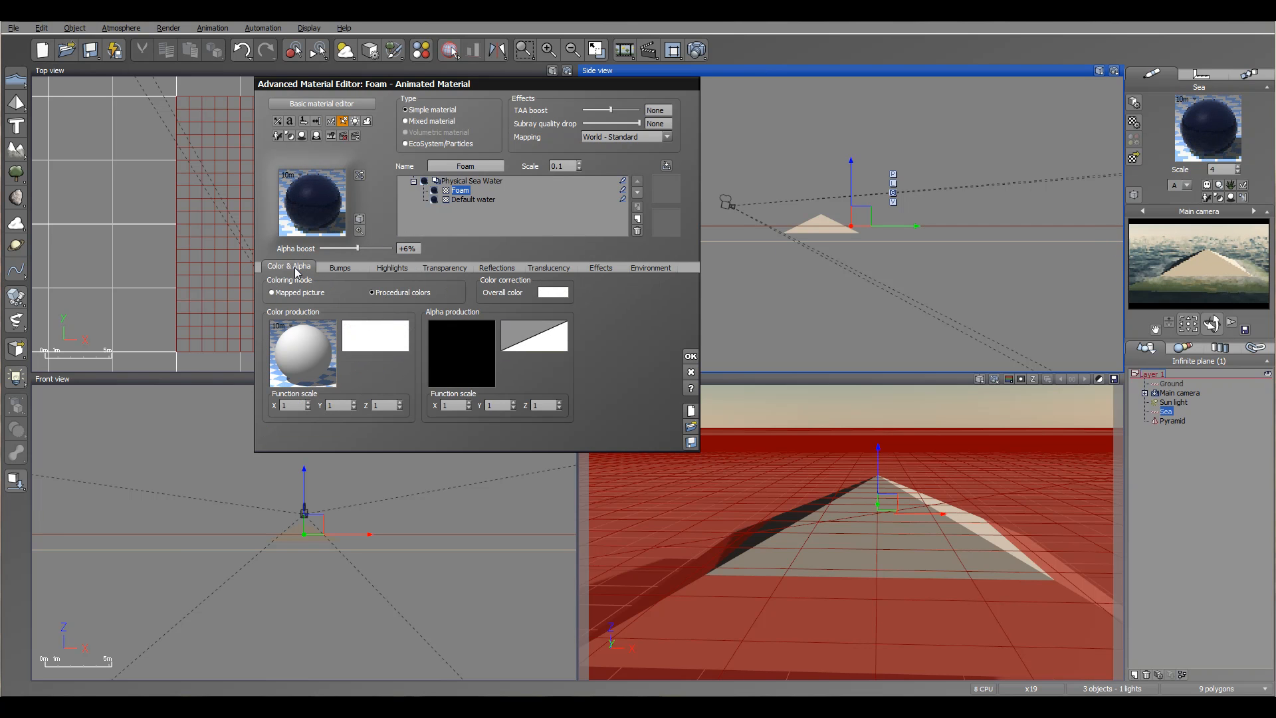
left_click(374, 339)
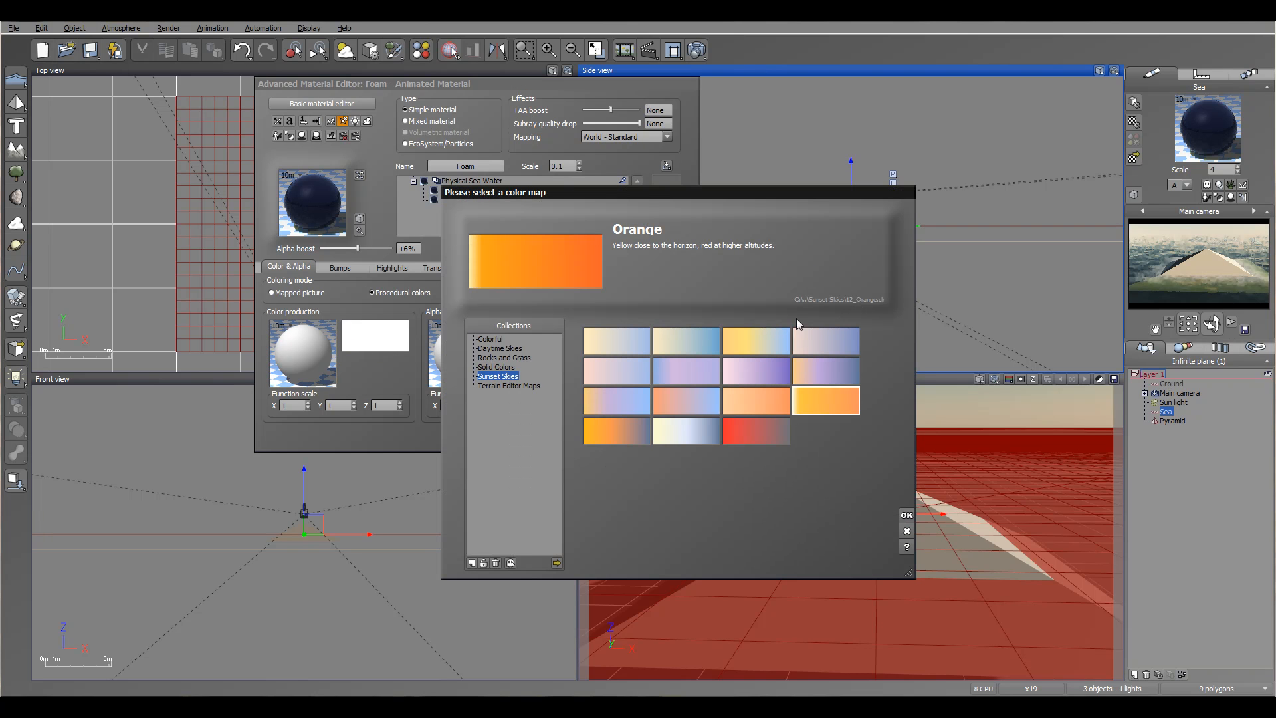
left_click(493, 340)
left_click(498, 357)
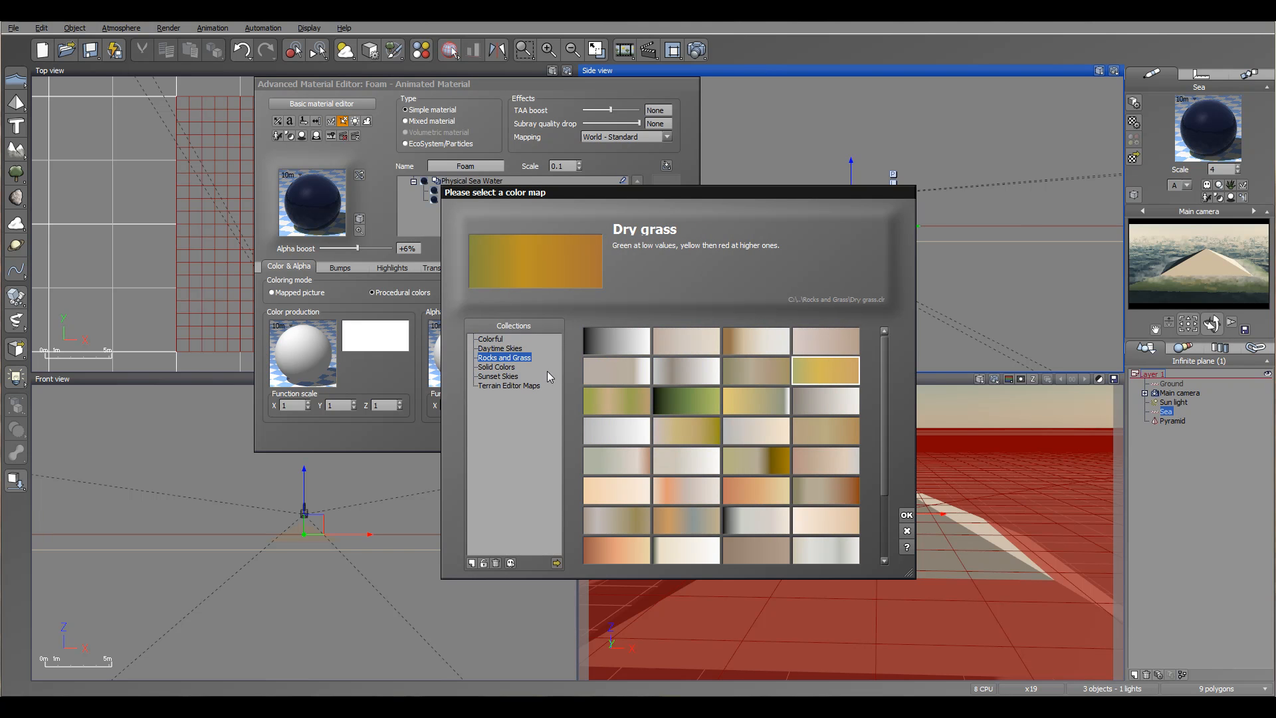
left_click(753, 496)
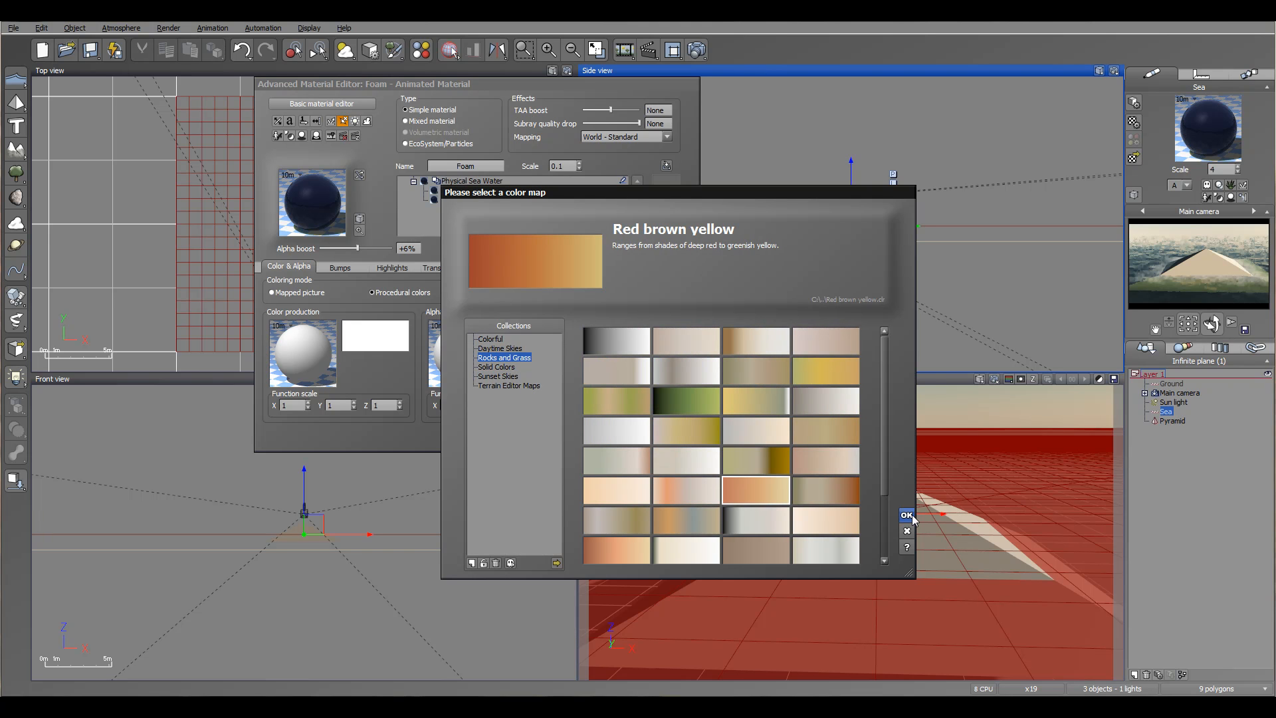
left_click(906, 516)
- Add a noise node to the foam's colour production function in the Function Editor
right_click(312, 363)
left_click(336, 374)
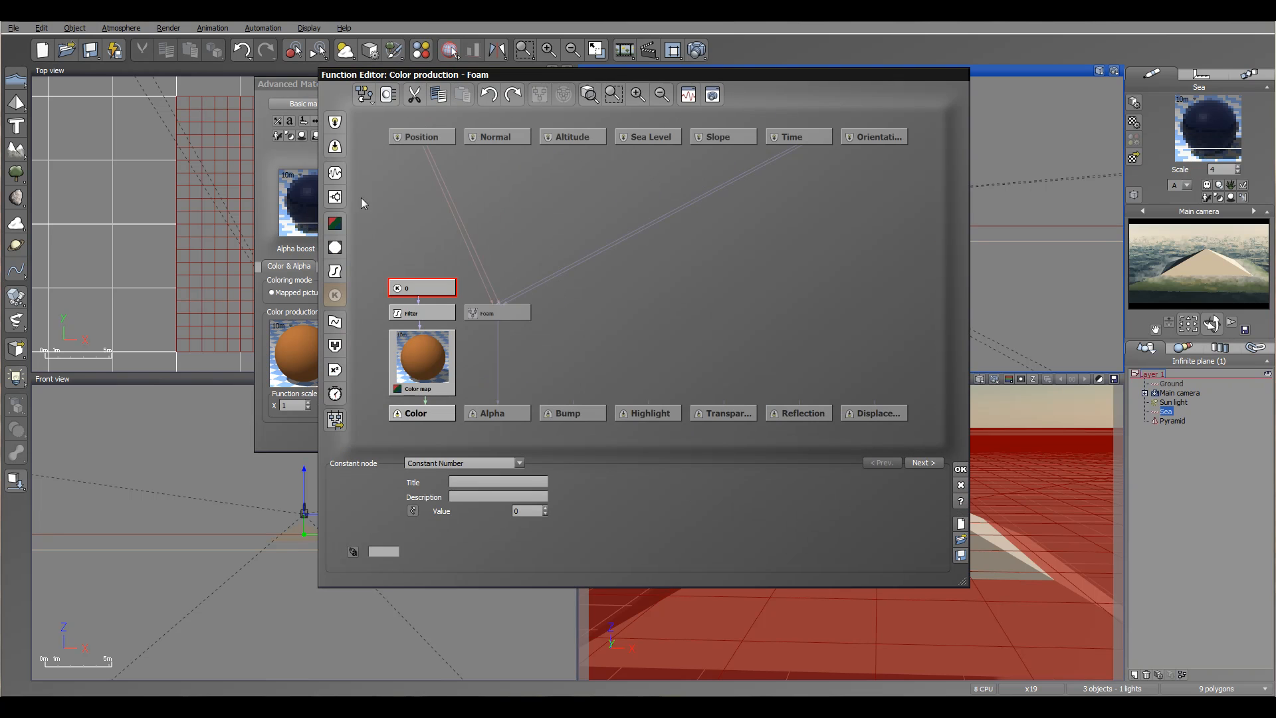
left_click(335, 173)
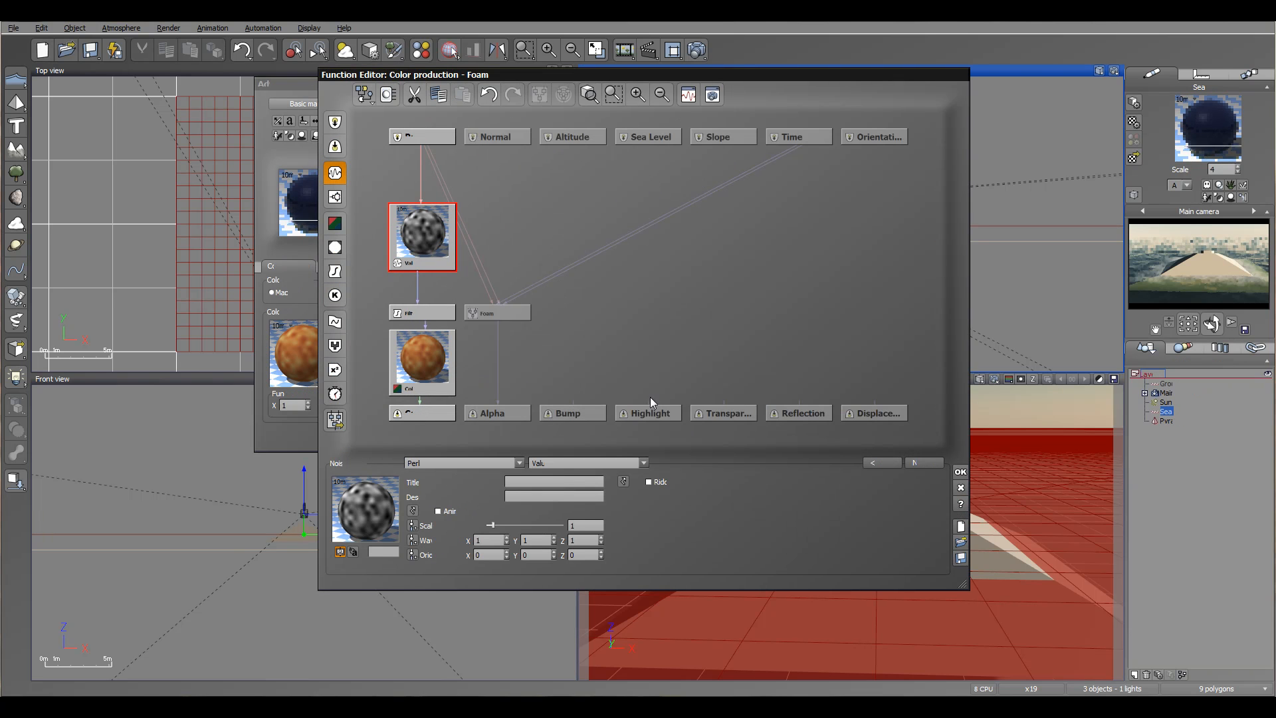
left_click(960, 471)
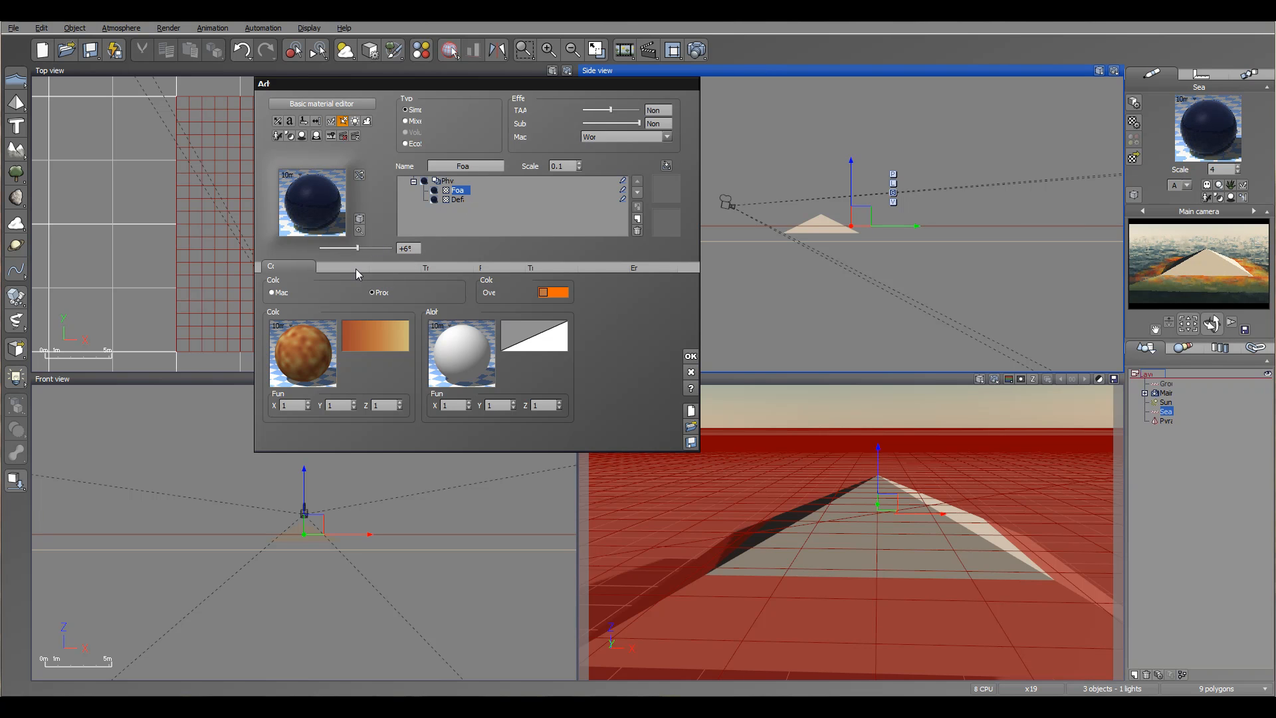
- Apply the sea material changes and render the scene, then close the render display
left_click(432, 263)
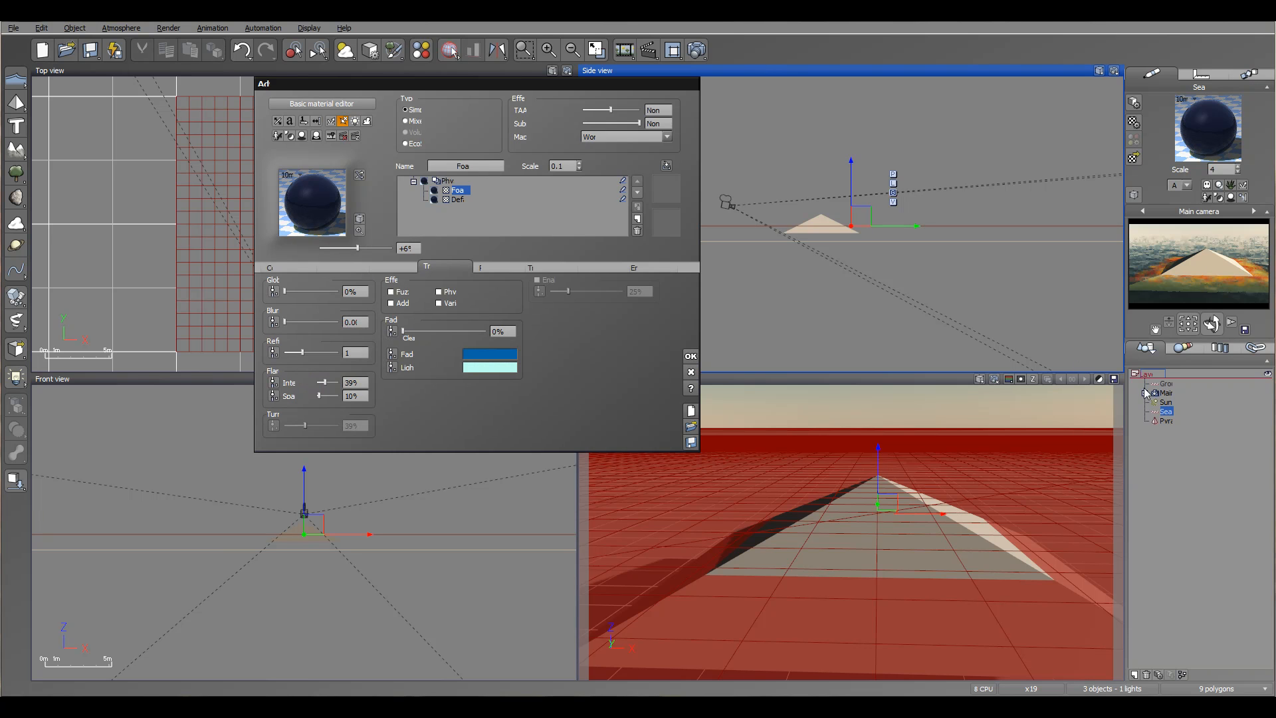
left_click(689, 356)
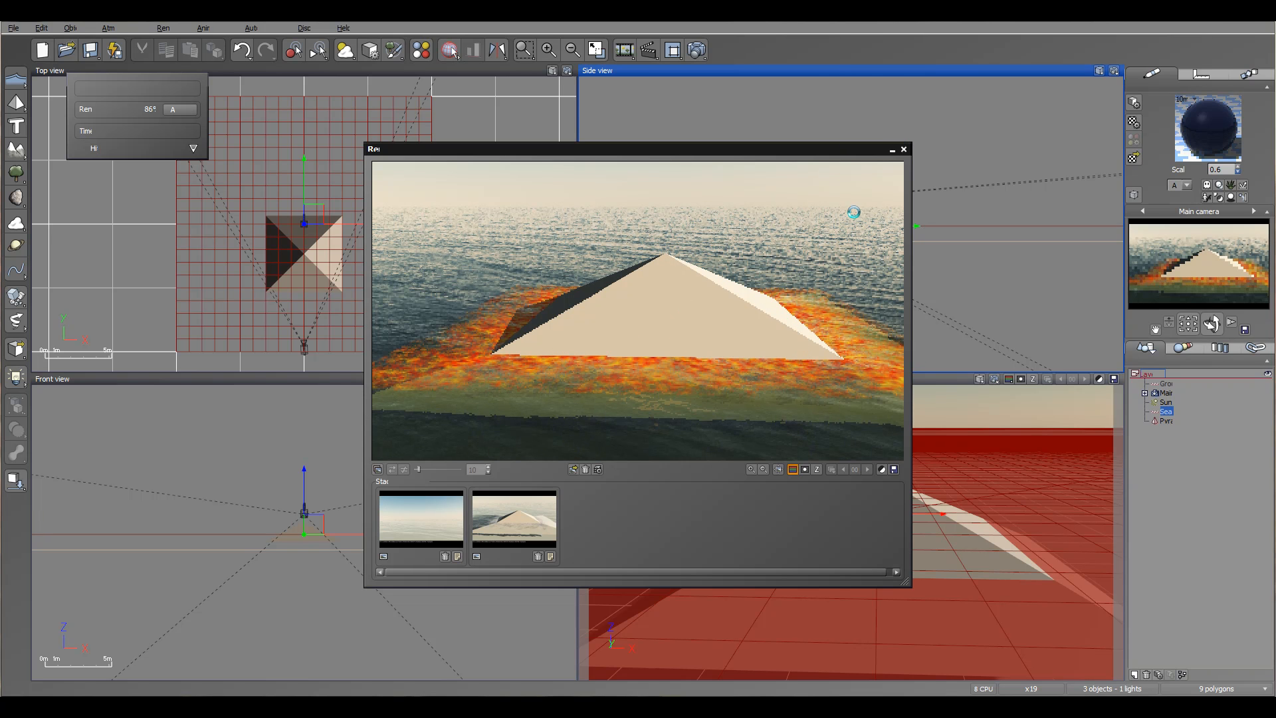
left_click_drag(906, 151, 908, 148)
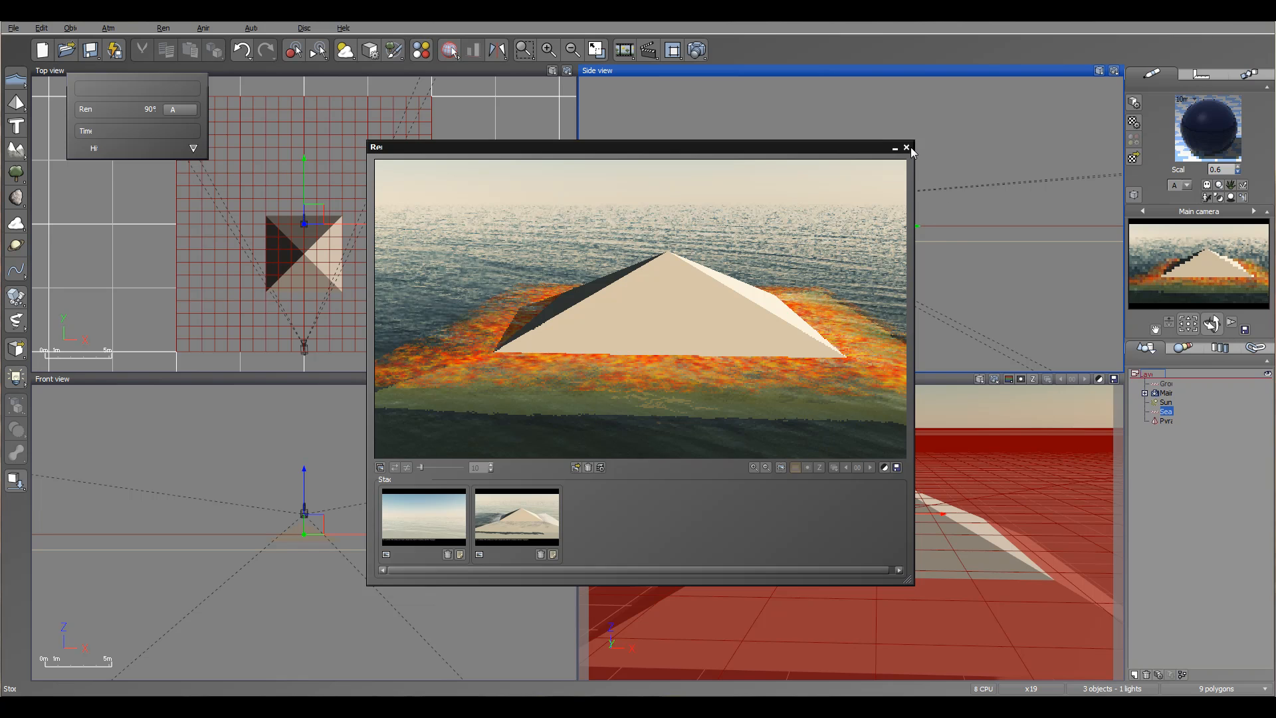
left_click(909, 148)
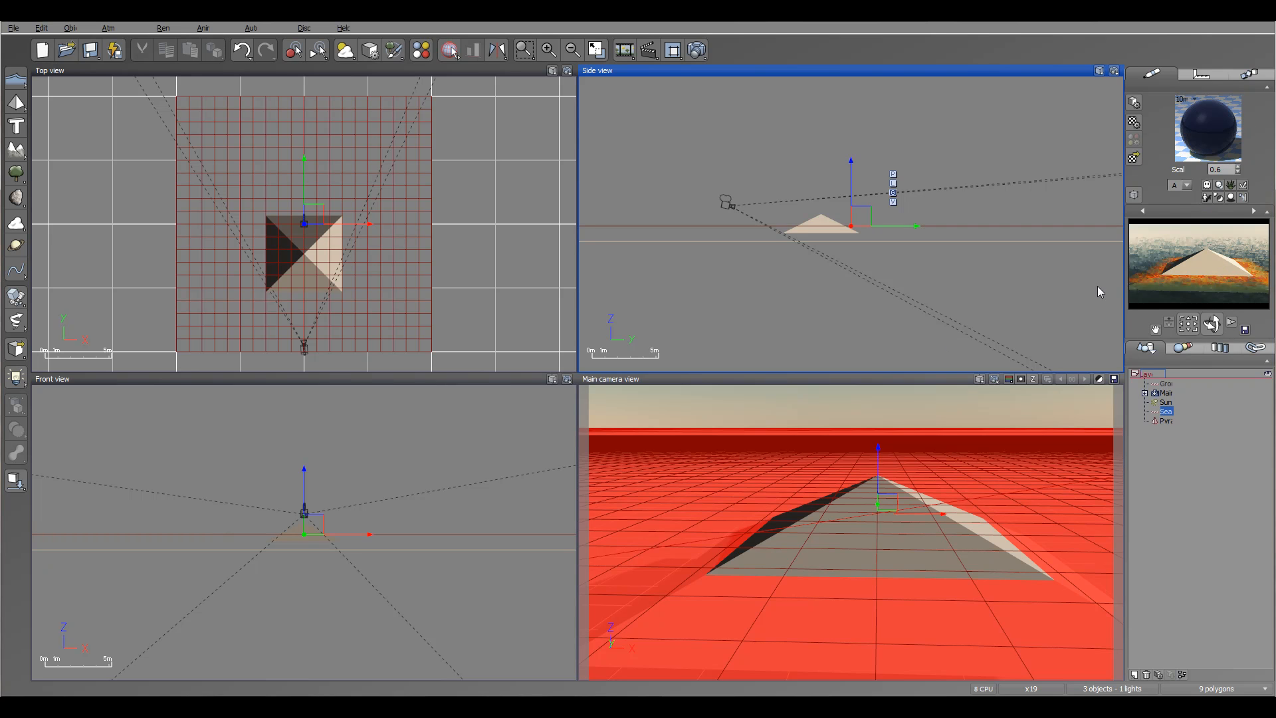
- Open the sea's water surface options and set the coastal foam typical depth to about 12.21 m
right_click(1167, 420)
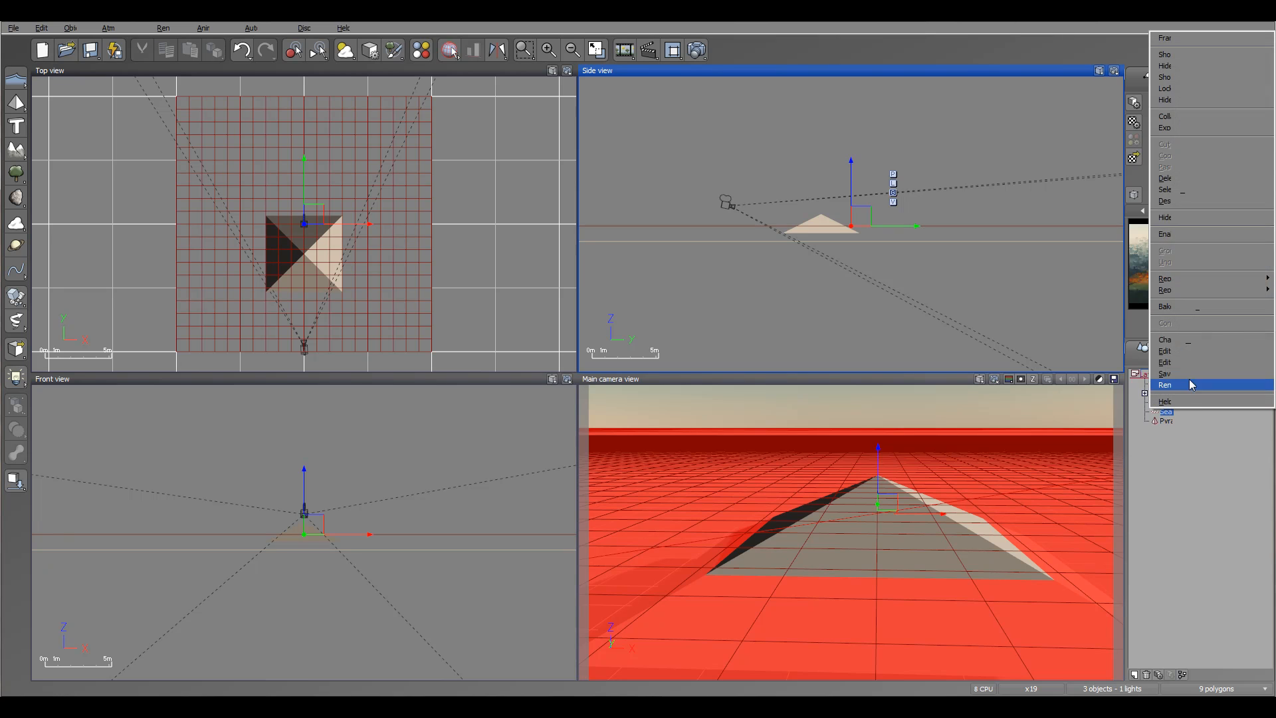
left_click(915, 540)
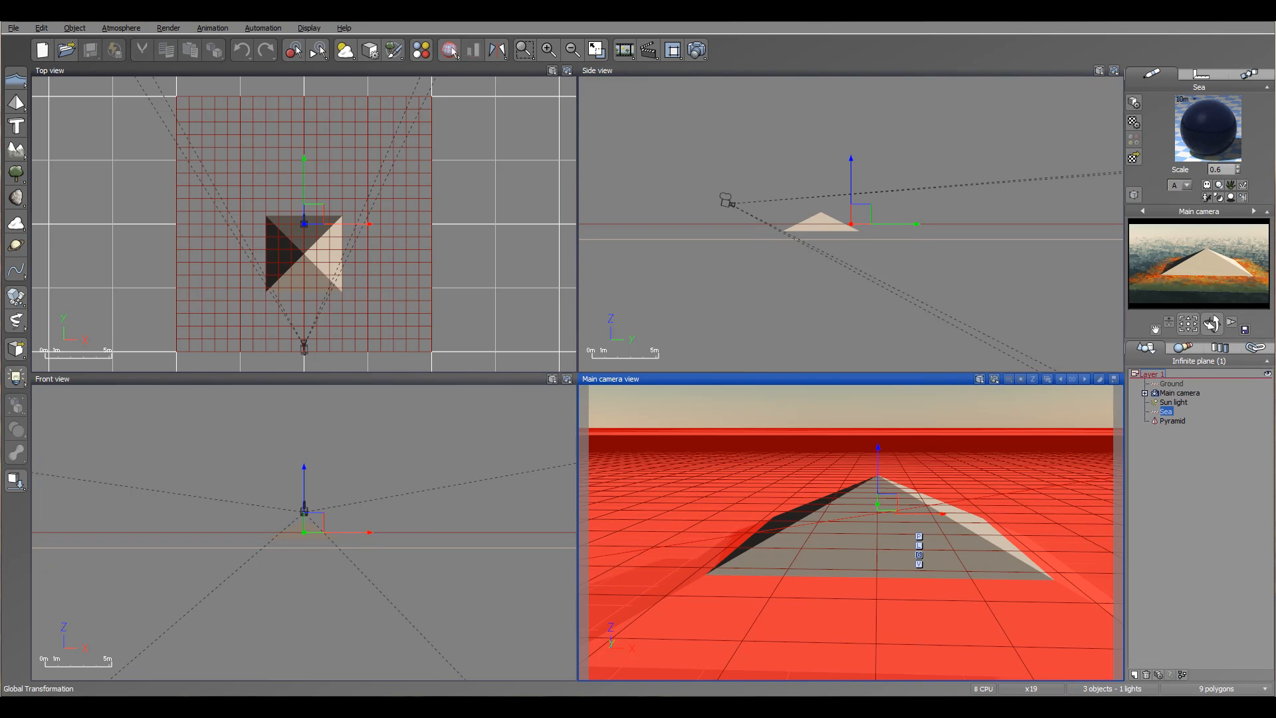
right_click(1167, 412)
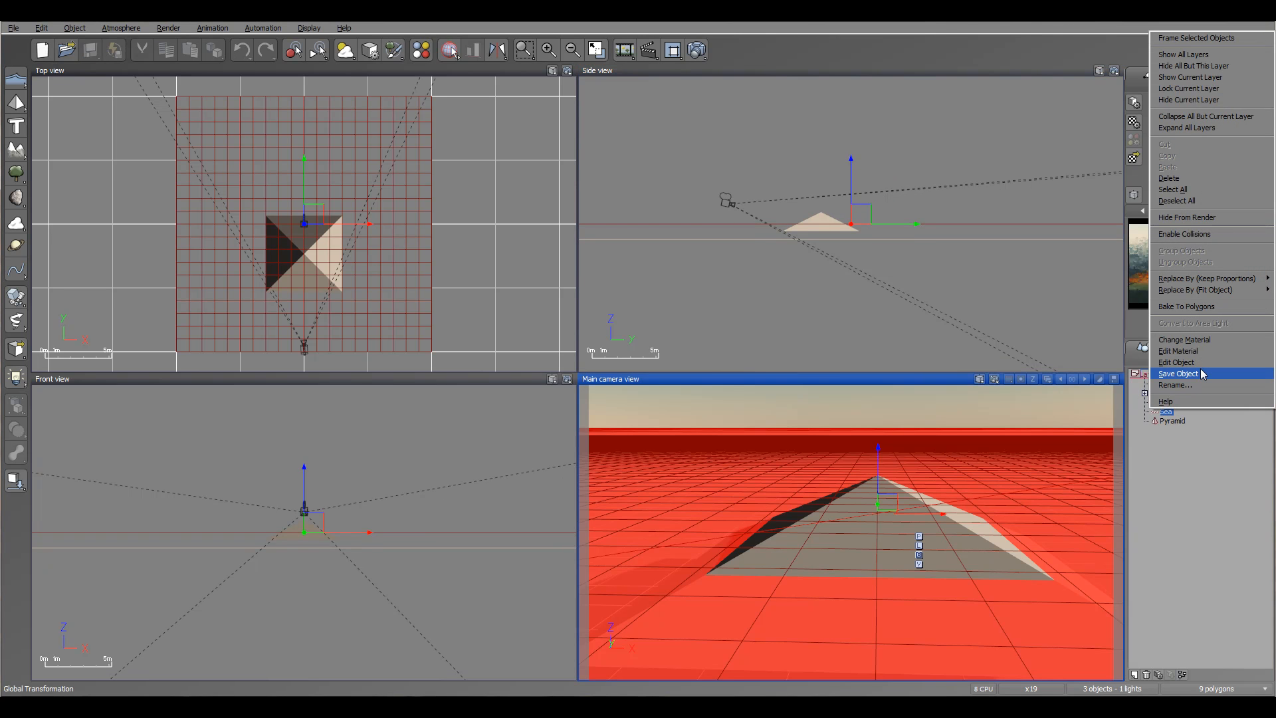
left_click(1177, 363)
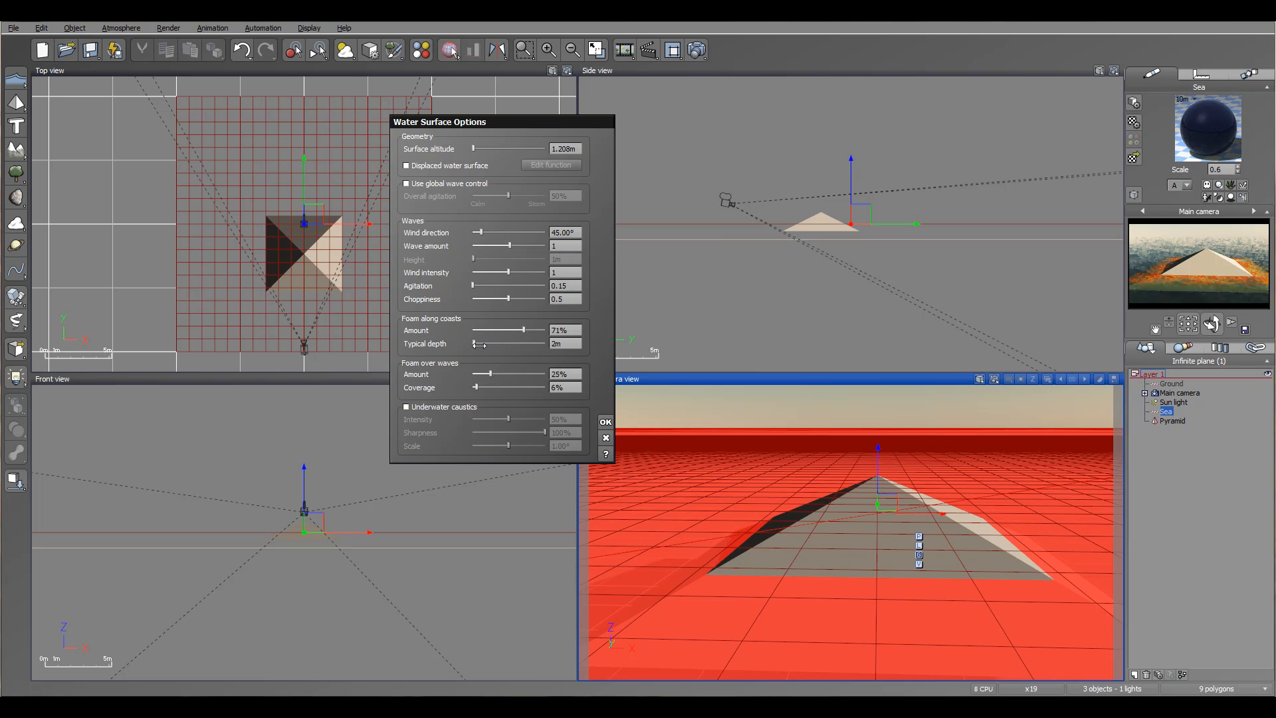
left_click_drag(482, 341, 481, 341)
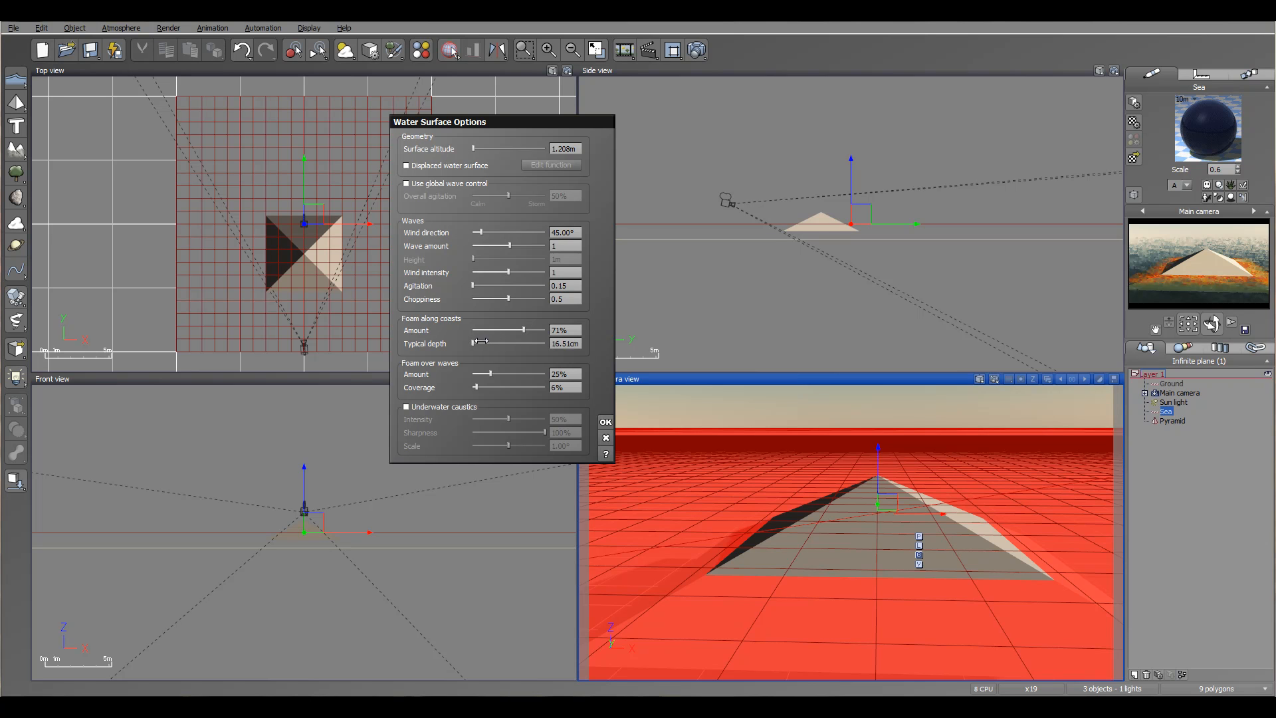
left_click(570, 343)
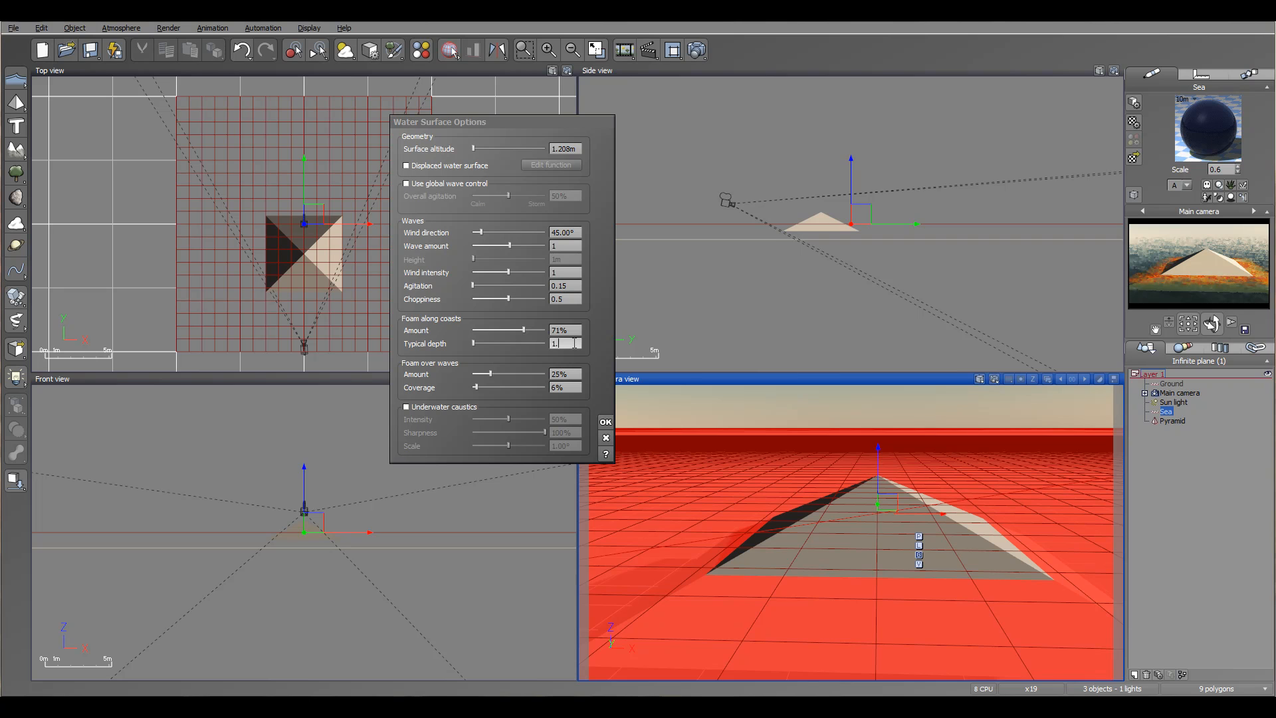
key("Return")
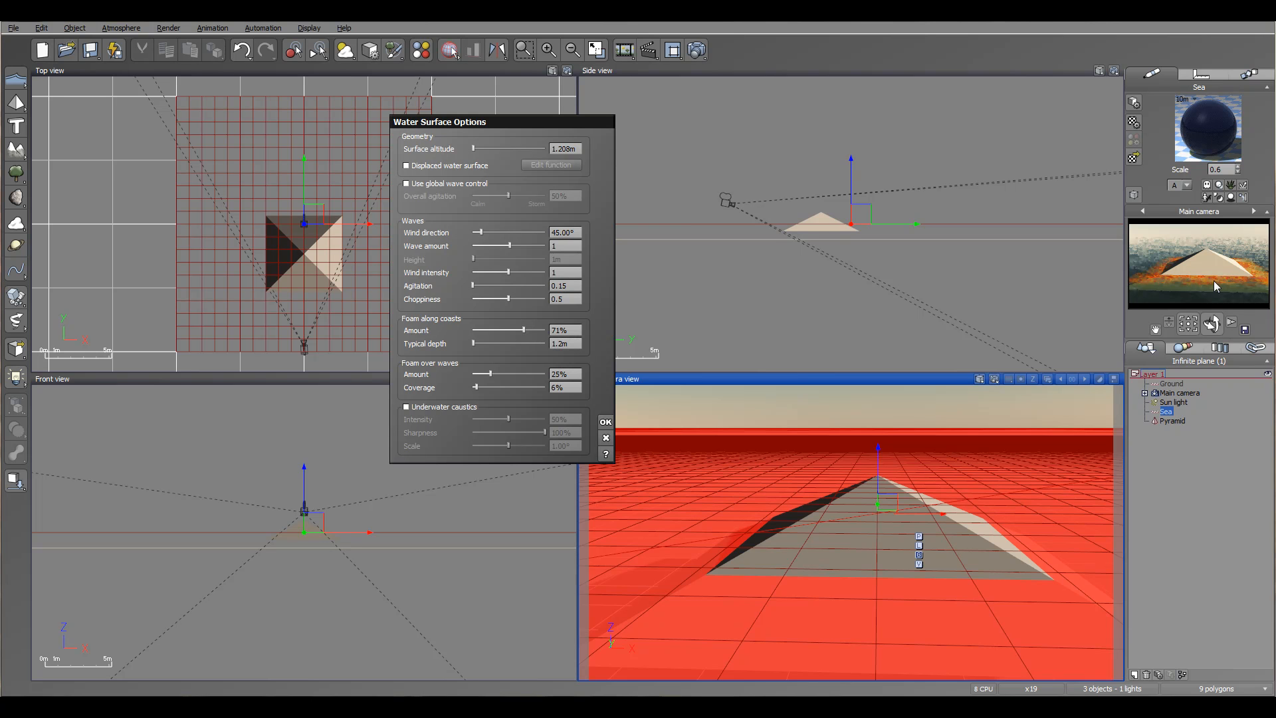
left_click_drag(475, 341, 486, 340)
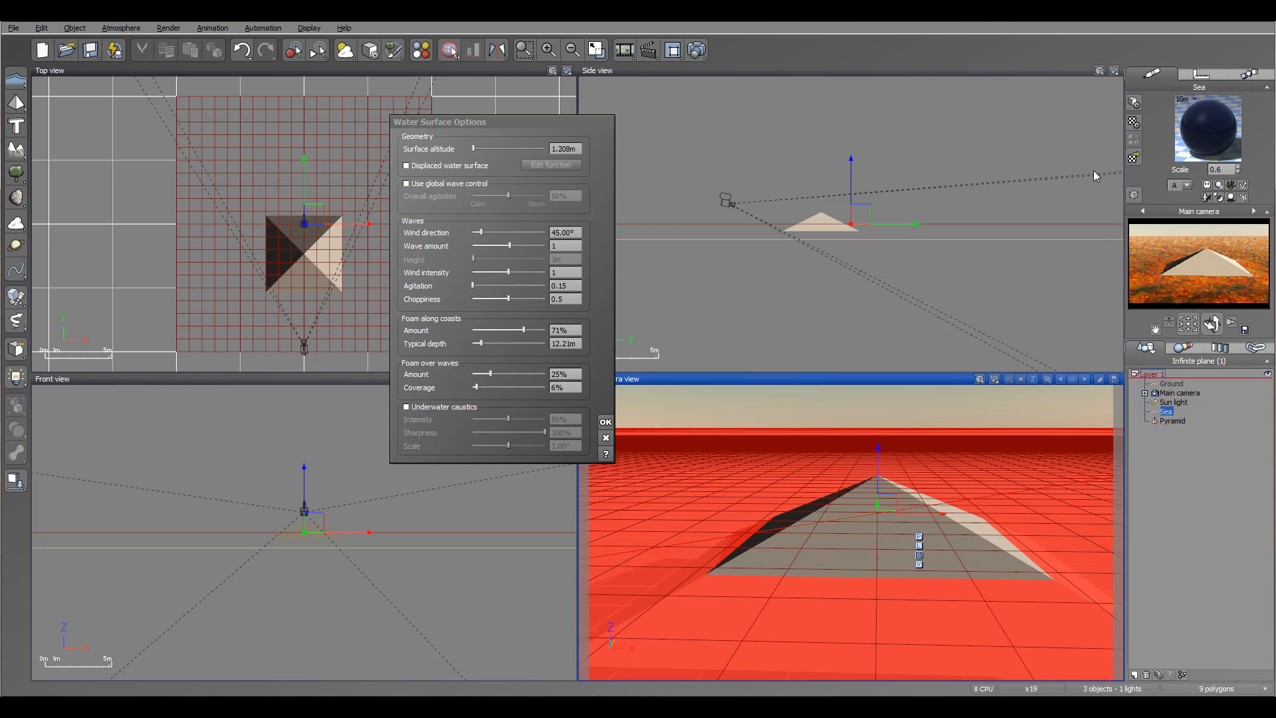
left_click_drag(563, 121, 643, 117)
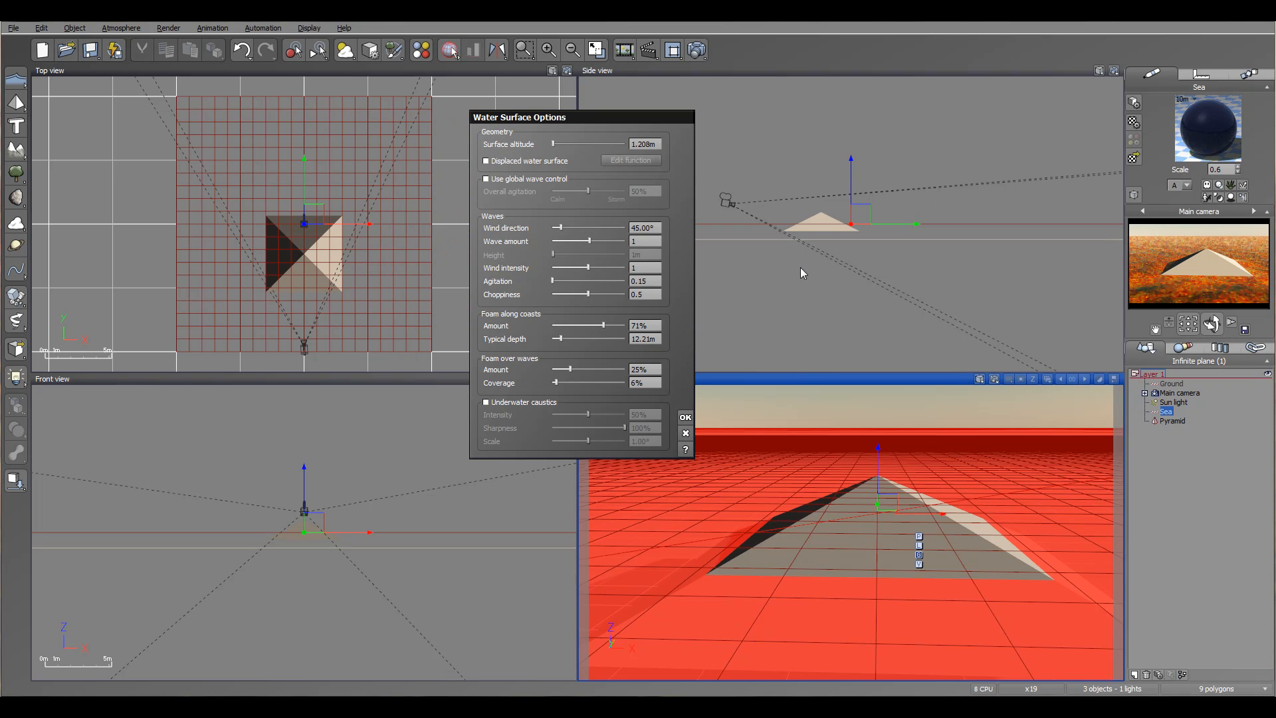